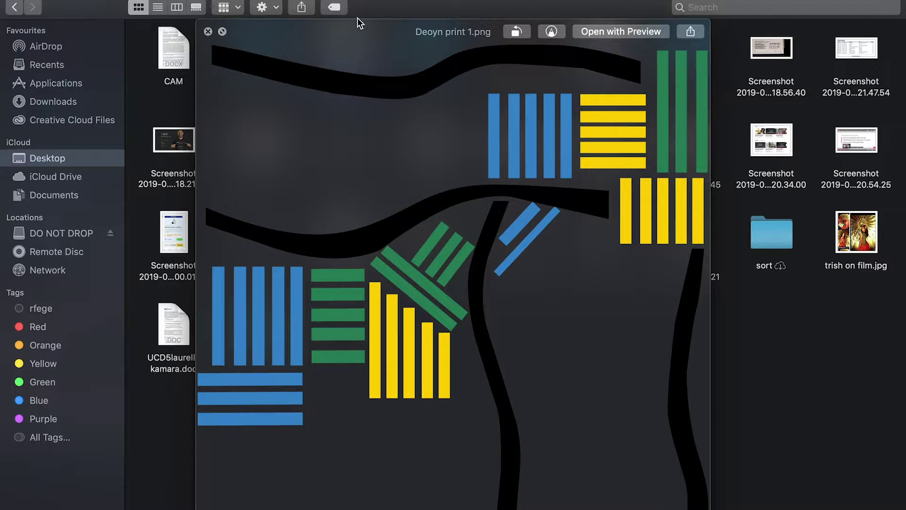
left_click_drag(357, 27, 326, 42)
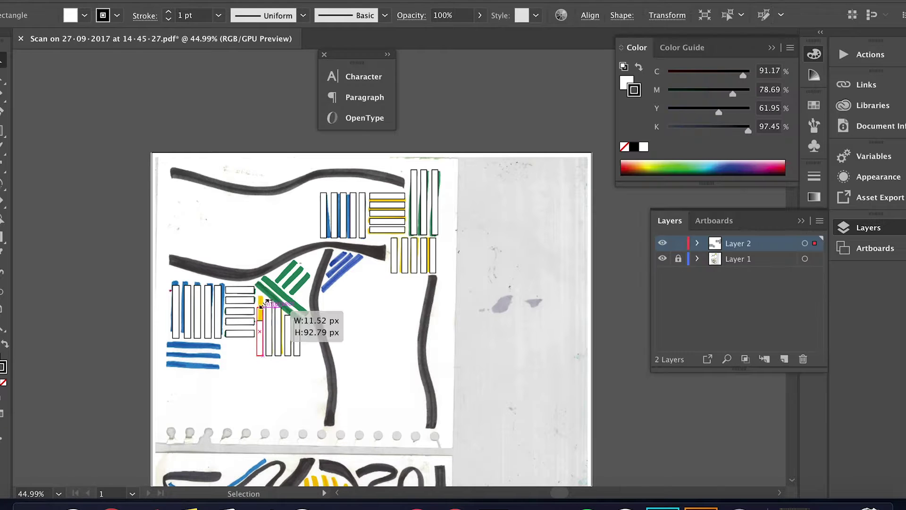
Stretch the first vertical bar of the lower yellow group up to match the height of its sketched stroke.
left_click_drag(281, 303, 282, 301)
left_click(384, 303)
scroll(455, 278, "up", 2)
scroll(456, 279, "down", 2)
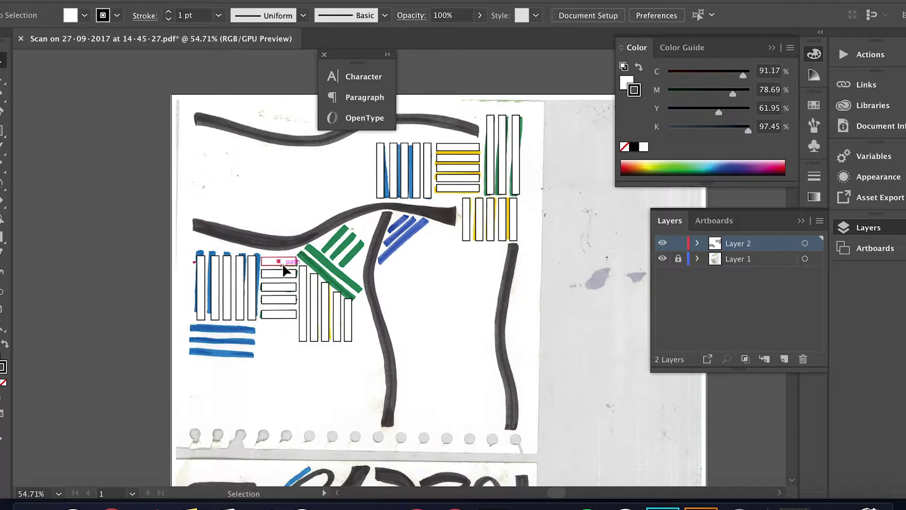
Duplicate horizontal bars from the green group and fit three of them over the horizontal blue strokes below.
left_click(282, 263)
left_click(282, 273, "shift")
left_click(283, 299, "shift")
mouse_move(290, 268)
left_mouse_down()
mouse_move(270, 353)
mouse_move(245, 372)
mouse_move(224, 328)
mouse_move(257, 355)
left_mouse_up()
left_click(276, 379)
left_click(235, 379)
key("Delete")
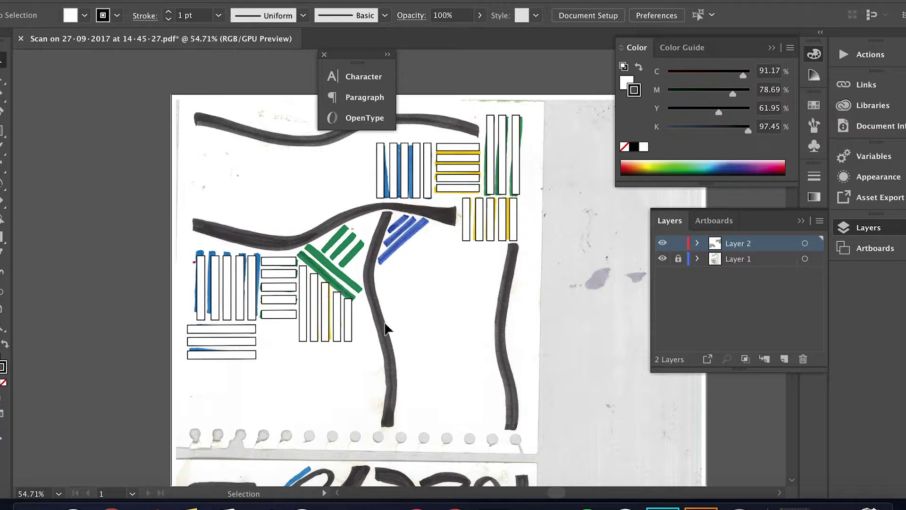
Copy and paste a bar, rotating and placing the duplicates over the two long diagonal green strokes.
left_click_drag(247, 387, 239, 339)
key("super+c")
left_click(411, 340)
key("super+v")
mouse_move(438, 260)
left_mouse_down()
mouse_move(449, 309)
mouse_move(377, 295)
left_mouse_up()
left_click_drag(340, 258, 337, 262)
left_click(392, 280)
left_click(339, 269)
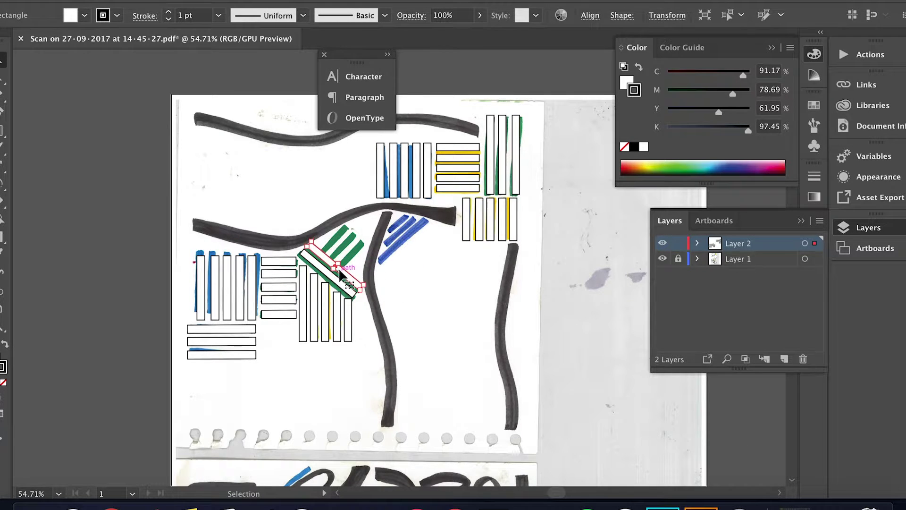
left_click(401, 295)
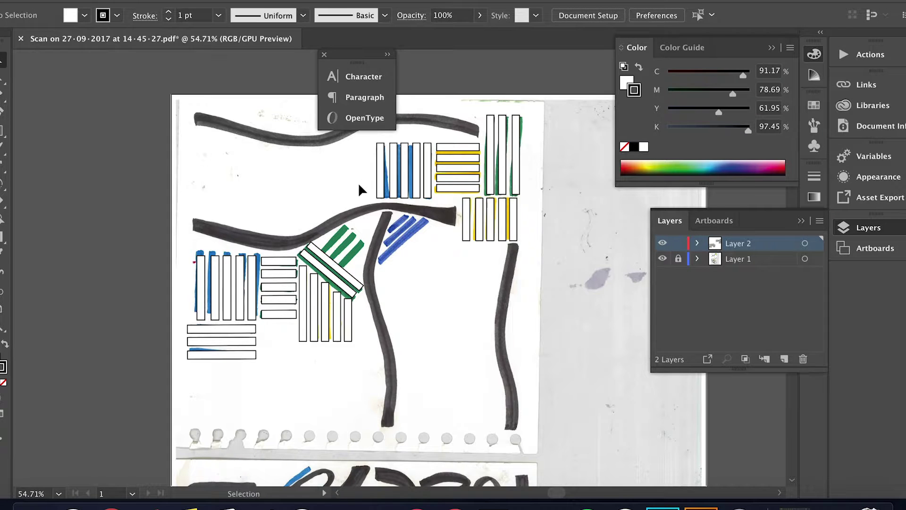
Paste copies of a bar and rotate and fit them over the three short diagonal green strokes and the two diagonal blue strokes.
left_click_drag(462, 237, 490, 229)
key("super+c")
key("super+v")
mouse_move(419, 242)
left_mouse_down()
mouse_move(444, 263)
mouse_move(362, 238)
mouse_move(348, 222)
mouse_move(376, 243)
mouse_move(414, 232)
left_mouse_up()
key("ctrl+c")
key("ctrl+v")
left_click_drag(420, 211, 404, 220)
left_click(436, 259)
left_click(399, 227)
left_click(424, 251)
mouse_move(399, 229)
left_mouse_down()
mouse_move(411, 232)
mouse_move(381, 261)
mouse_move(376, 256)
mouse_move(414, 230)
left_mouse_up()
left_click(423, 250)
left_click(410, 235)
left_click(430, 242)
left_click(426, 249)
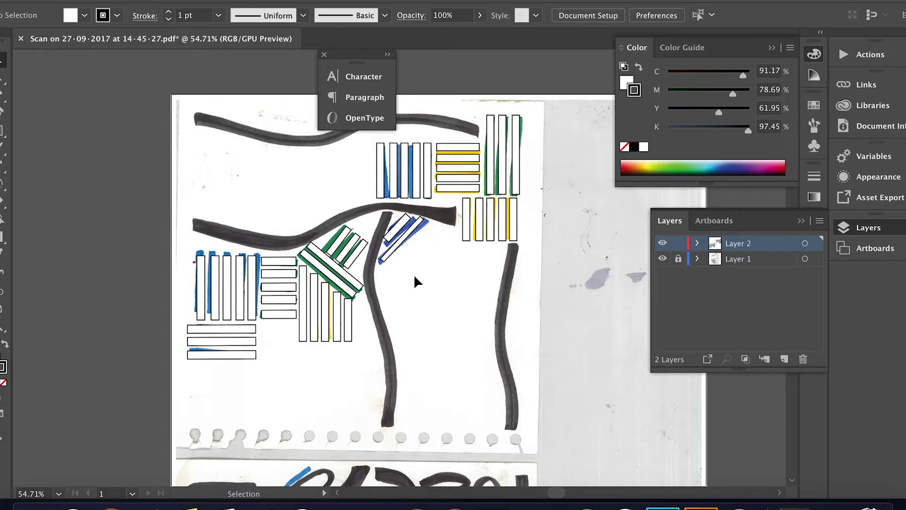
Hide the scanned sketch on Layer 1 to inspect the traced bars alone and show it again.
key("ctrl+0")
left_click(663, 259)
left_click(662, 259)
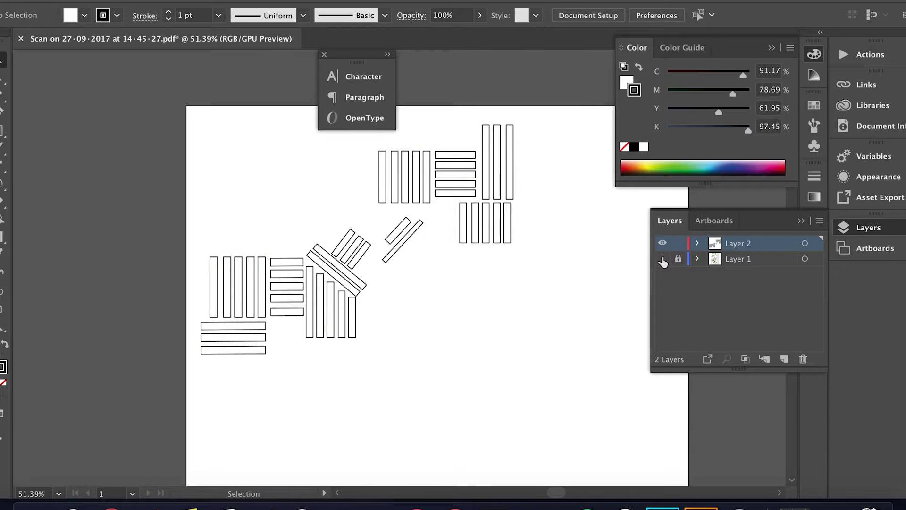
left_click(663, 259)
On a new layer above the locked bars, trace the uppermost wavy black stroke as a closed path with the Pen tool.
left_click(325, 55)
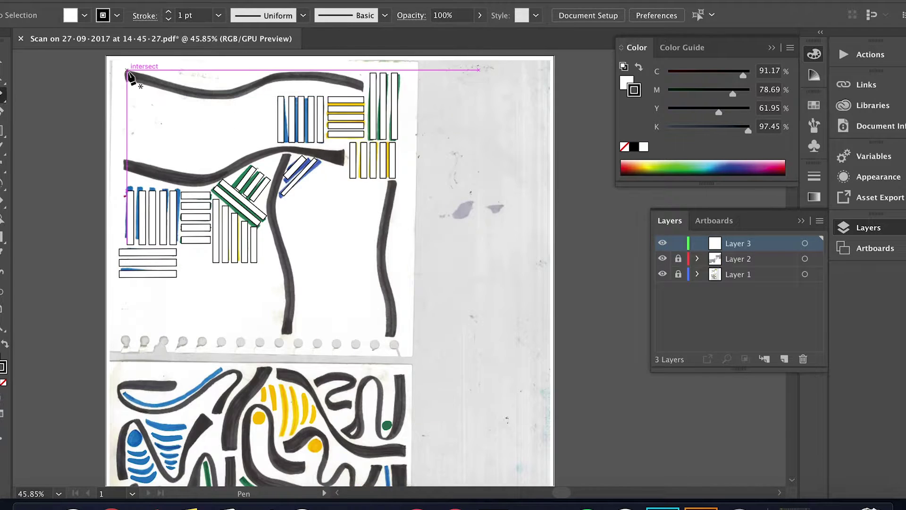
scroll(128, 72, "up", 5)
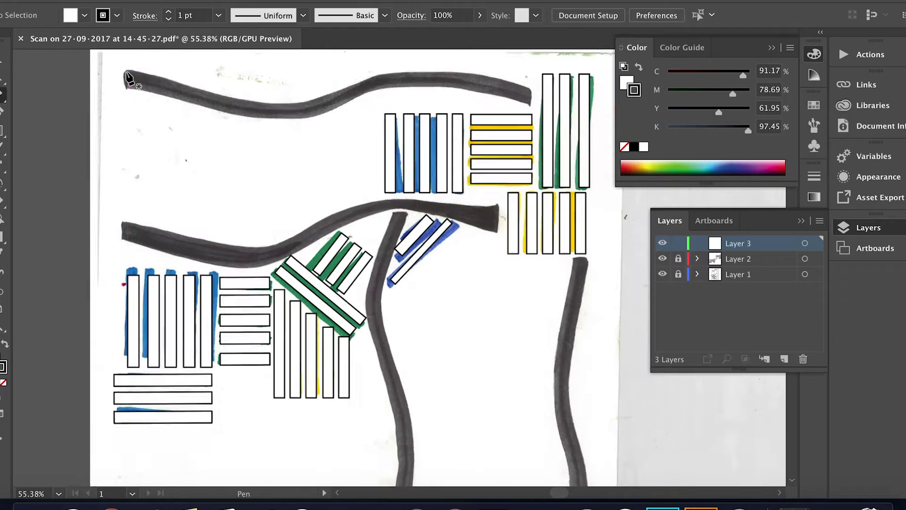
scroll(126, 76, "up", 2)
left_click_drag(126, 71, 128, 93)
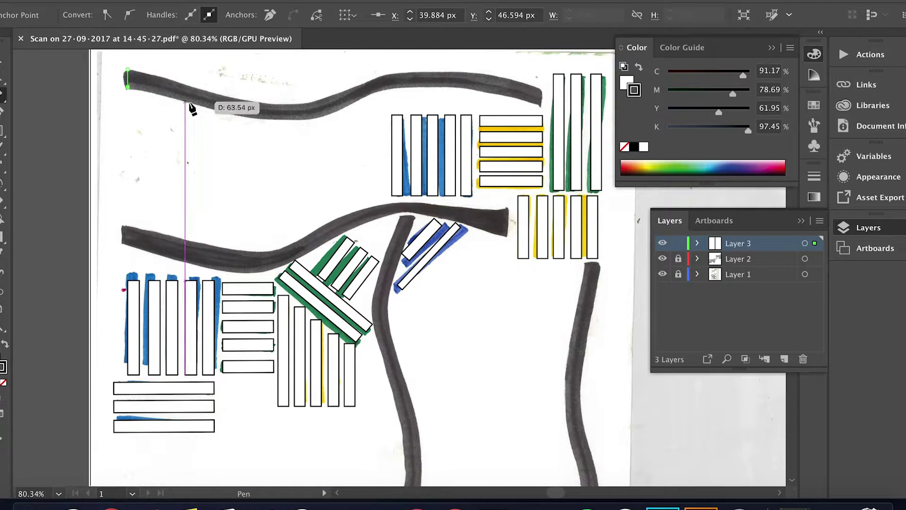
left_click(185, 101)
left_click_drag(253, 115, 351, 106)
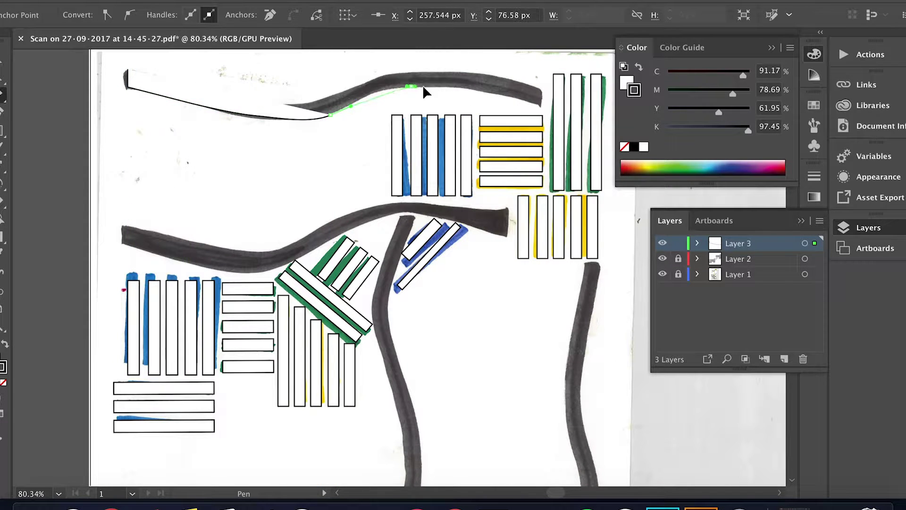
left_click(483, 90)
left_click(538, 104)
left_click(539, 86)
left_click_drag(455, 69, 421, 69)
left_click_drag(354, 81, 243, 96)
left_click_drag(155, 75, 142, 74)
left_click(128, 70)
left_click(194, 160, "super")
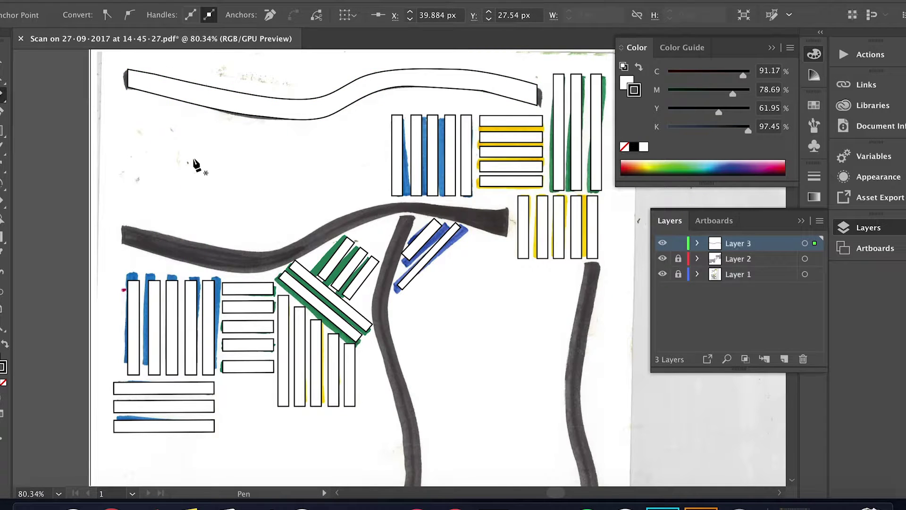
Trace the wavy vertical black stroke at the sketch's right side as a closed path with the Pen tool.
scroll(196, 166, "down", 5)
scroll(196, 166, "up", 3)
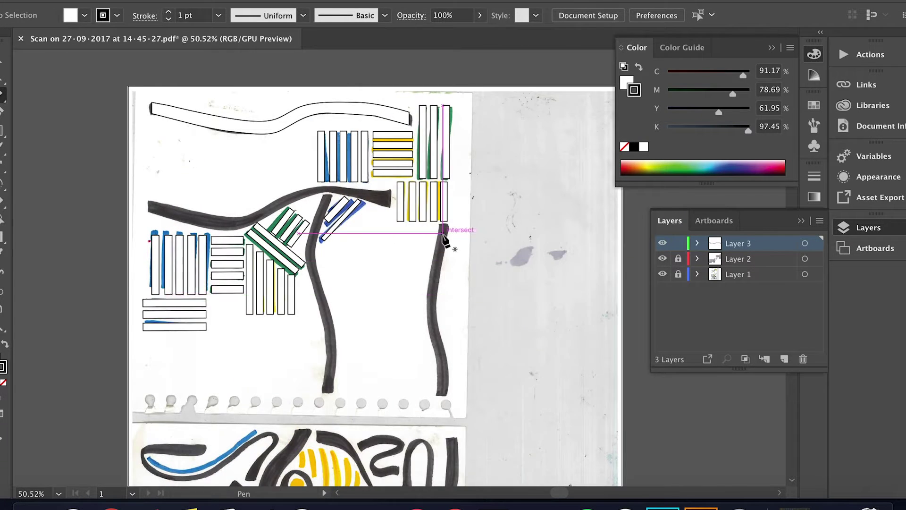
scroll(442, 233, "up", 3)
left_click(438, 219)
left_click(451, 219)
left_click_drag(443, 272, 441, 282)
left_click_drag(435, 329, 433, 343)
left_click_drag(443, 399, 448, 419)
mouse_move(450, 476)
left_mouse_down()
mouse_move(444, 492)
mouse_move(440, 468)
left_mouse_up()
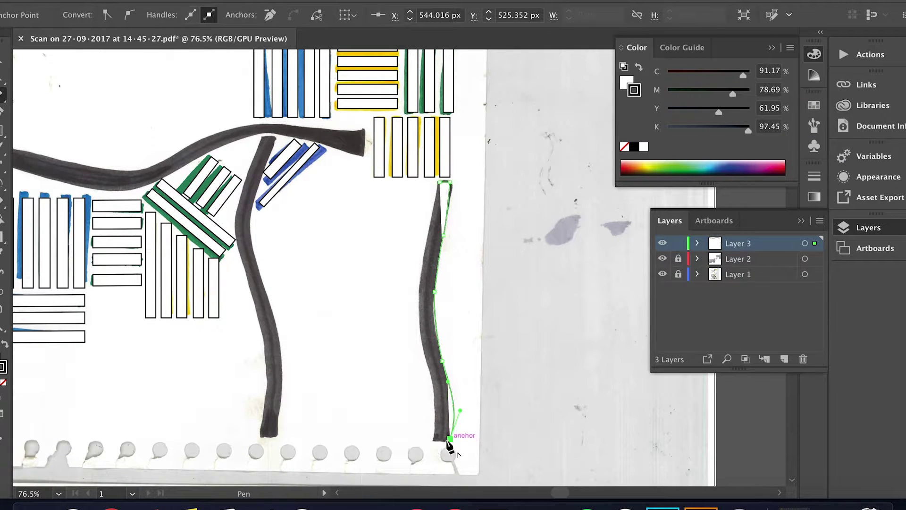
left_click(434, 438)
left_click(435, 397)
left_click_drag(418, 333, 416, 312)
left_click(424, 248)
left_click(438, 182)
left_click(469, 219)
Trace the second horizontal wavy black stroke, between the bar groups, as a closed path with the Pen tool.
scroll(415, 304, "down", 4)
scroll(414, 303, "up", 1)
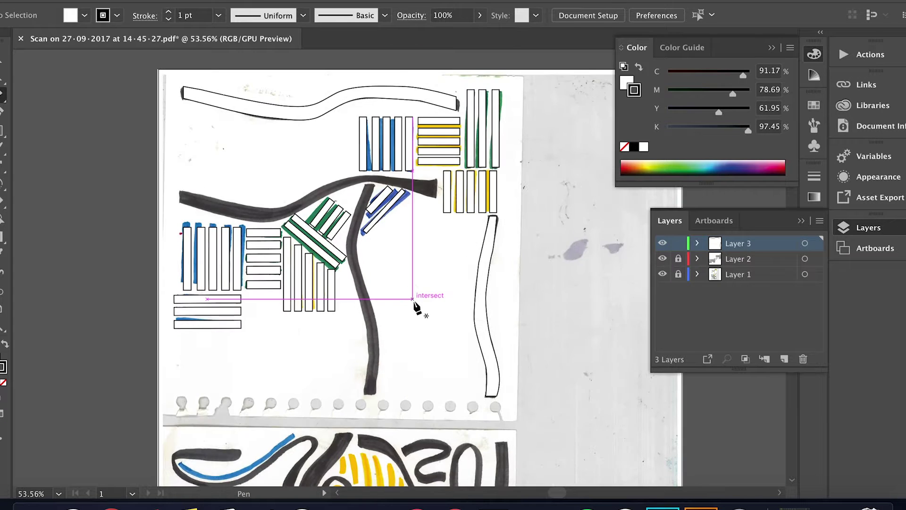
scroll(414, 300, "up", 3)
left_click(444, 135)
left_click(444, 160)
left_click(361, 140)
left_click_drag(319, 144, 299, 156)
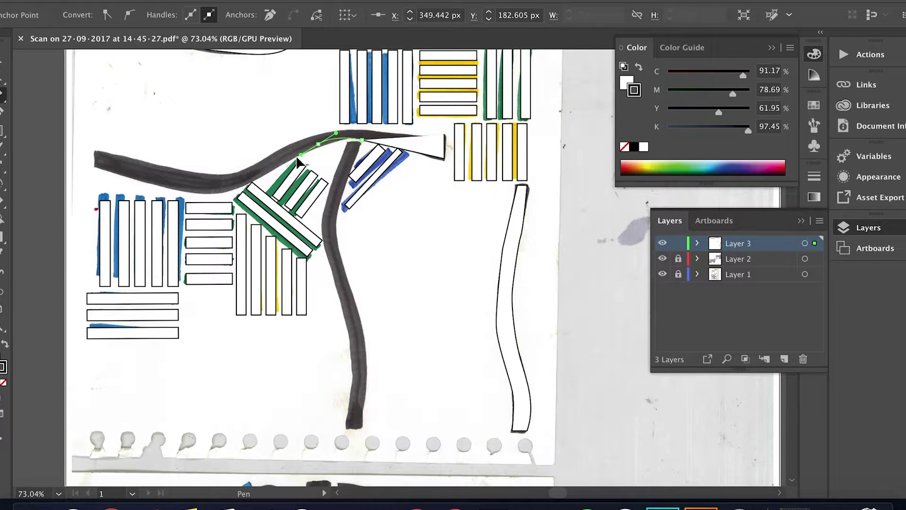
left_click(247, 185)
left_click_drag(145, 181, 80, 157)
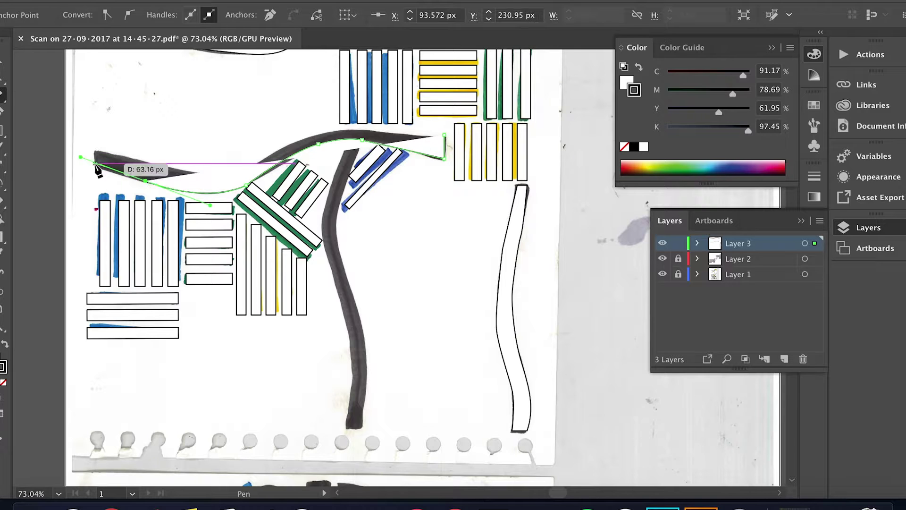
left_click(94, 165)
left_click(95, 150)
left_click_drag(179, 172, 218, 176)
left_click_drag(275, 147, 386, 130)
left_click(444, 135)
left_click(438, 249, "super")
Trace the central vertical black stroke beneath the second wavy line as a closed path with the Pen tool.
left_click(350, 143)
key("super+z")
scroll(357, 144, "up", 5)
left_click(339, 145)
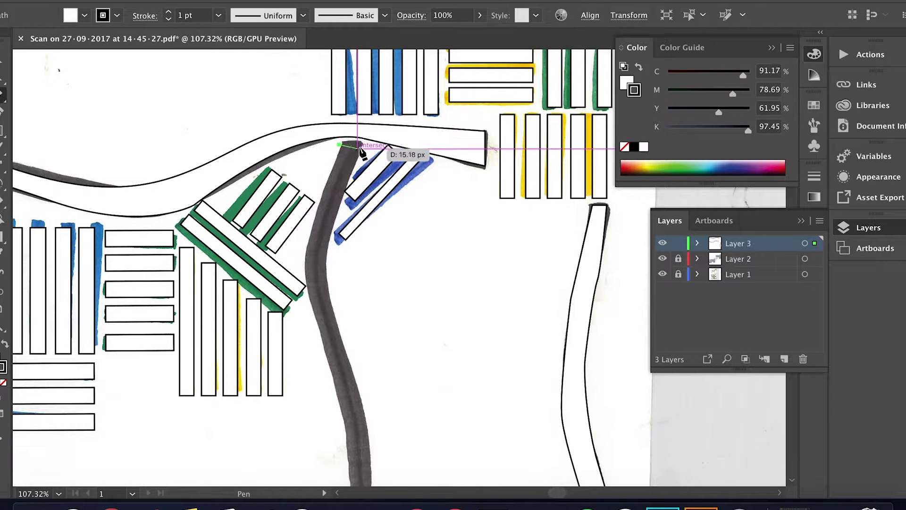
left_click_drag(360, 150, 360, 151)
left_click(332, 212)
left_click_drag(331, 313, 345, 423)
left_click(364, 419)
scroll(365, 418, "down", 4)
left_click(343, 462)
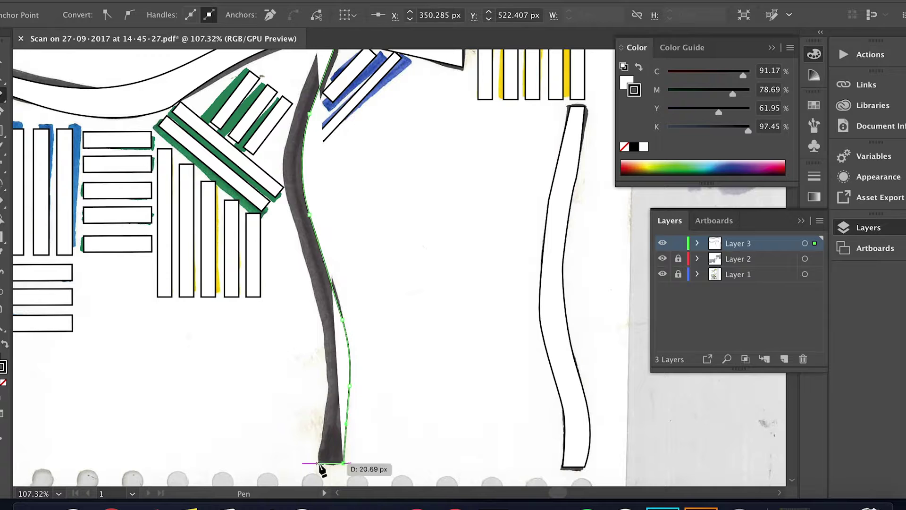
left_click(319, 463)
left_click(325, 390)
left_click_drag(321, 309, 312, 281)
left_click(292, 218)
scroll(293, 205, "up", 3)
left_click_drag(304, 196, 310, 168)
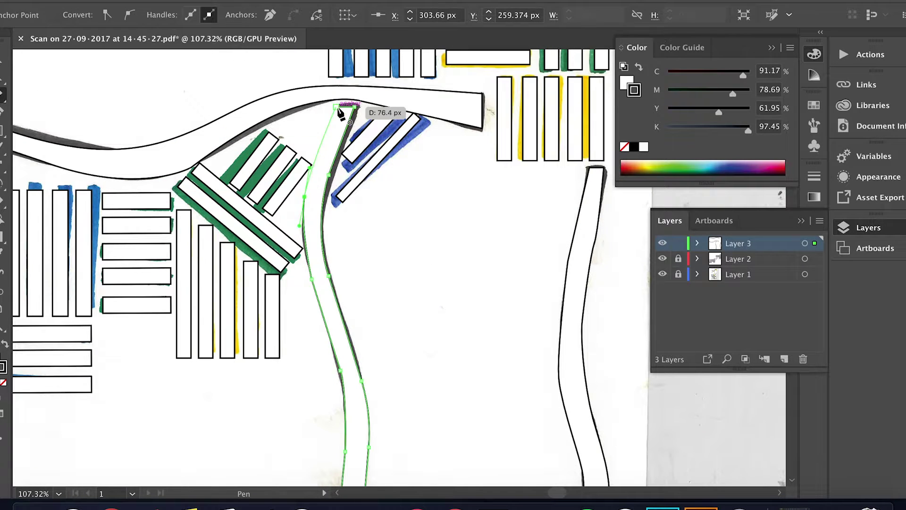
left_click(336, 107)
left_click(398, 279, "super")
Toggle the visibility of Layer 1 to check the traced wavy shapes against the scanned sketch.
scroll(398, 279, "down", 8)
left_click(662, 275)
left_click(662, 275)
left_click(663, 275)
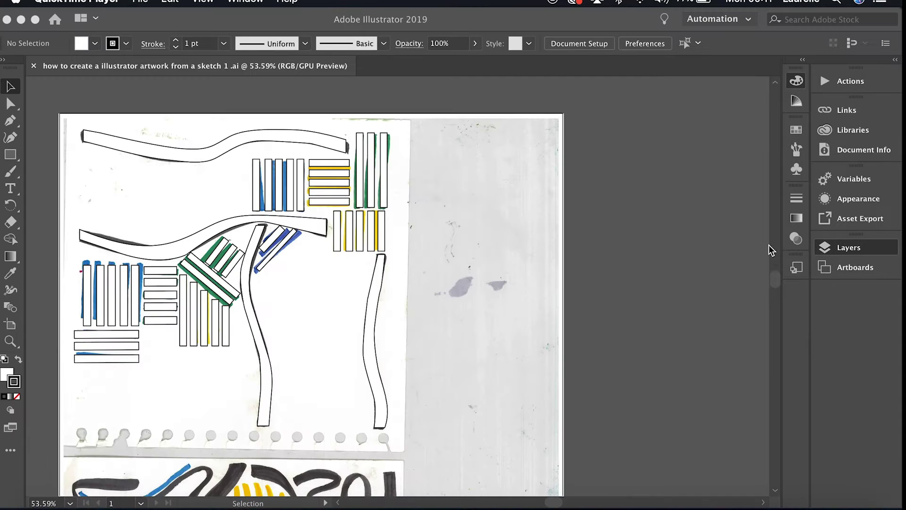
Give the right-hand vertical wavy shape a black fill and a black stroke.
left_click(849, 247)
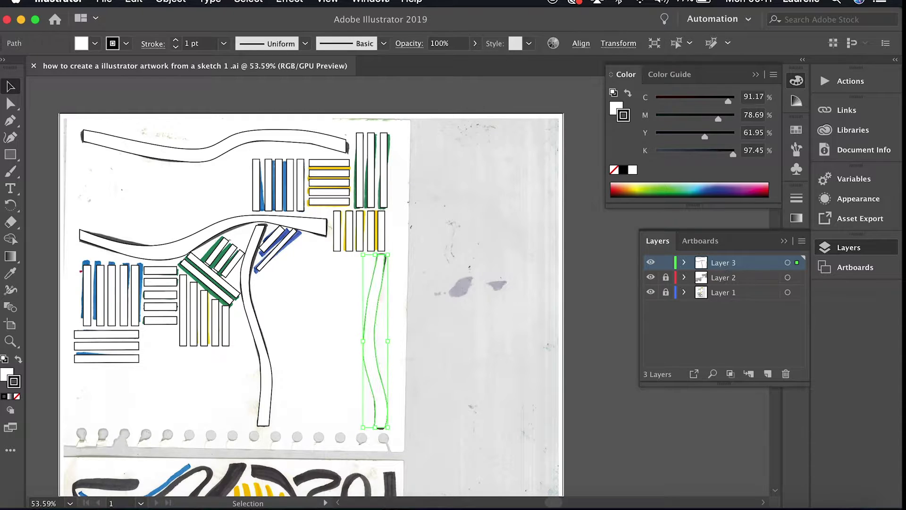
left_click(19, 360)
double_click(14, 383)
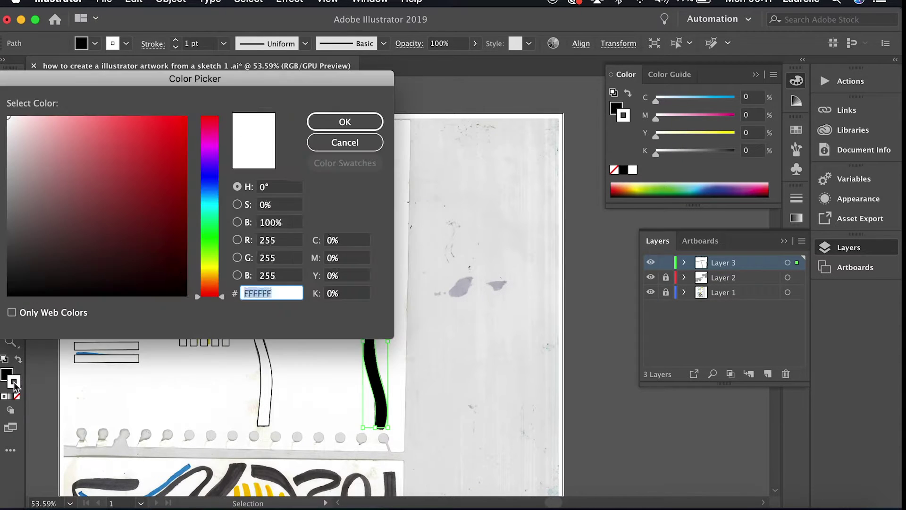
left_click_drag(167, 284, 201, 302)
left_click(345, 122)
left_click(389, 261)
Give the central vertical wavy shape a black fill and a black stroke.
left_click(250, 284)
left_click(94, 43)
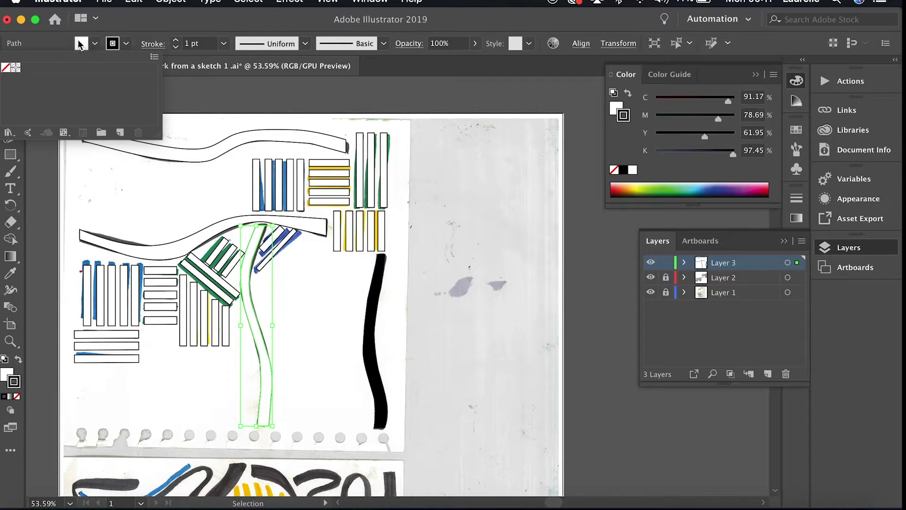
left_click(270, 138)
left_click(19, 359)
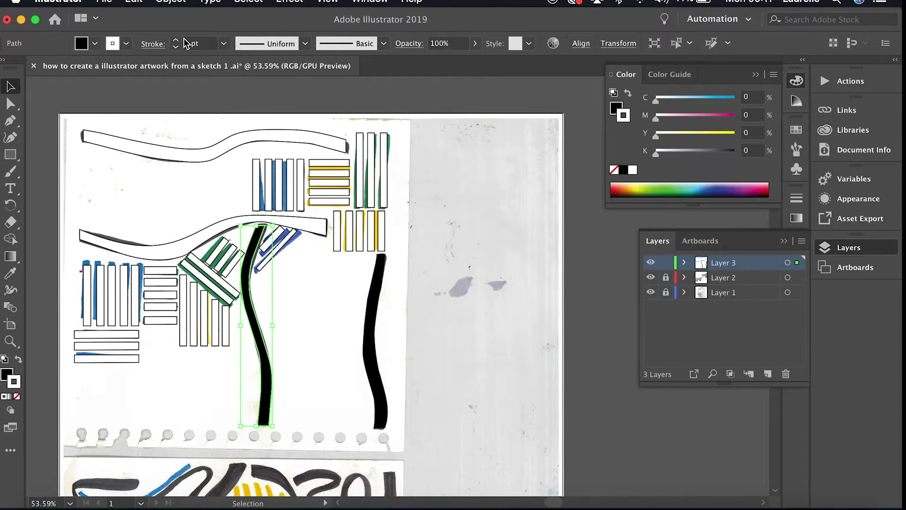
double_click(14, 382)
left_click_drag(177, 292, 202, 305)
left_click(345, 123)
Give the second horizontal wavy shape a black fill and set its stroke to 000000.
left_click(308, 220)
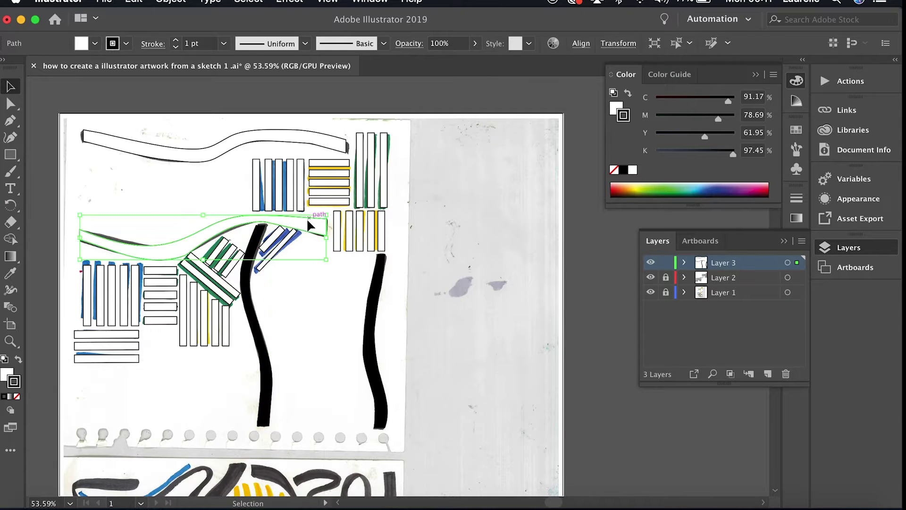
left_click(19, 359)
double_click(15, 381)
left_click(182, 288)
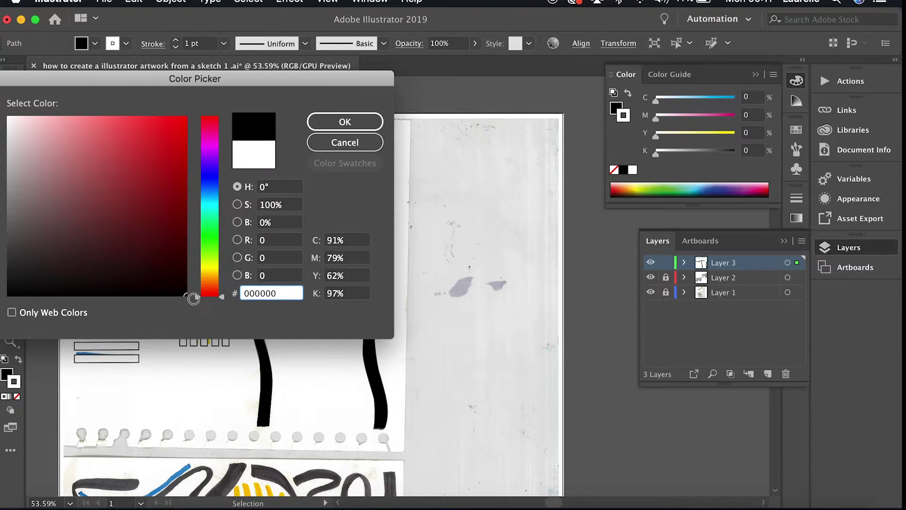
left_click(336, 126)
left_click(319, 279)
Give the uppermost horizontal wavy shape a black fill and a black stroke.
left_click(320, 139)
left_click(18, 360)
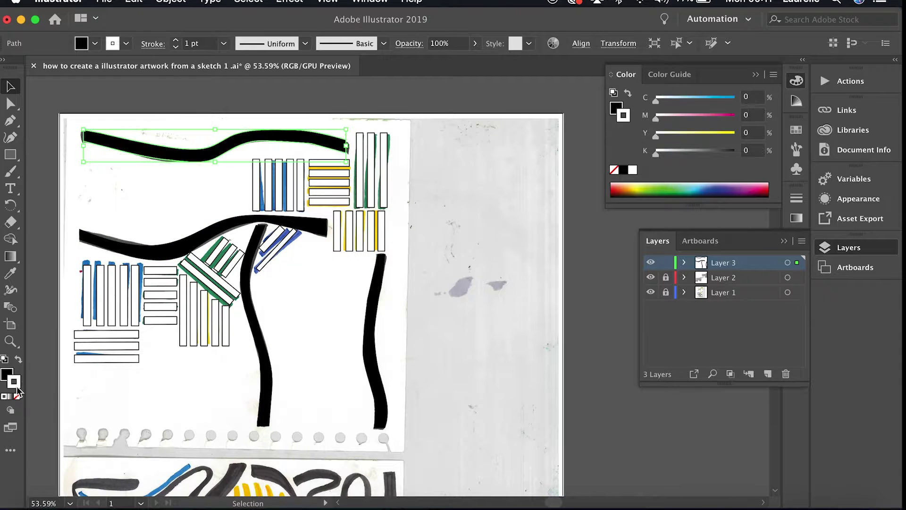
double_click(14, 381)
left_click(189, 291)
left_click(343, 121)
left_click(370, 206)
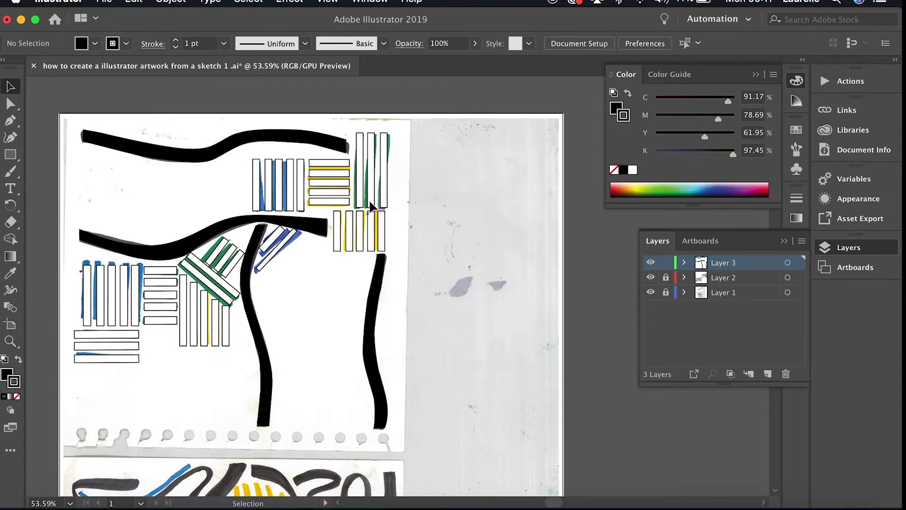
Make Layer 2 with the bars the active layer and check the black shapes with Layer 1 hidden and shown.
left_click(712, 279)
left_click(651, 292)
left_click(651, 292)
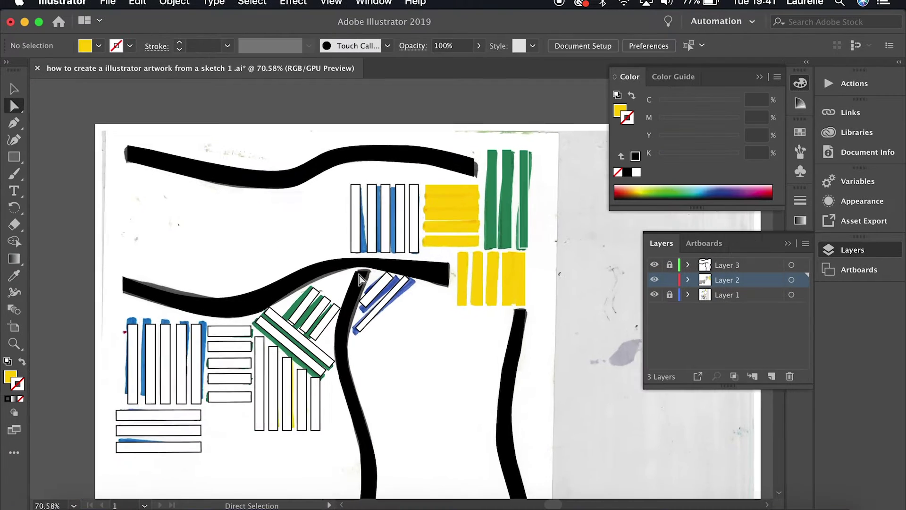
Toggle the visibility of Layer 1 to compare the yellow and green bars with the sketch.
left_click(655, 295)
left_click(655, 295)
left_click(655, 295)
left_click(655, 296)
Remove the stroke from the rightmost green vertical bar.
left_click(528, 235)
left_click(130, 46)
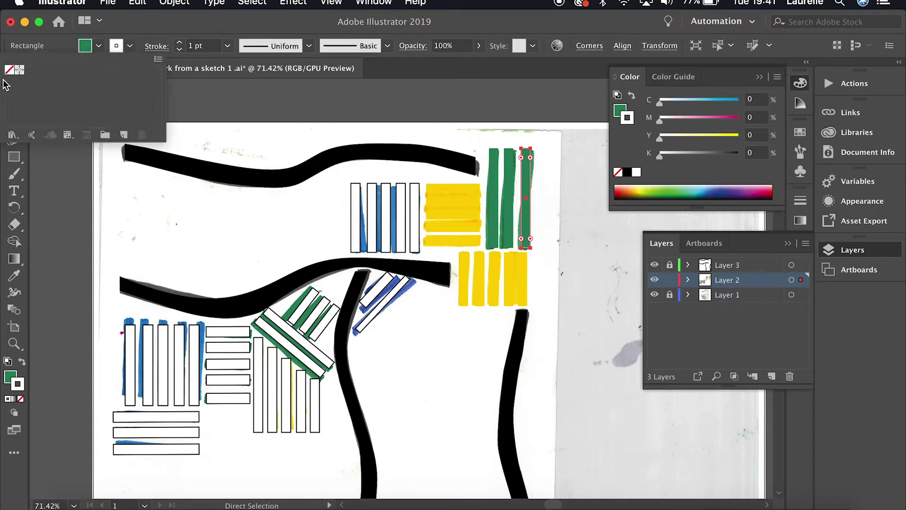
left_click(8, 69)
left_click(329, 221)
Sample the marker blue from the sketch with the Eyedropper and copy its hex code 368ACC.
left_click(725, 294)
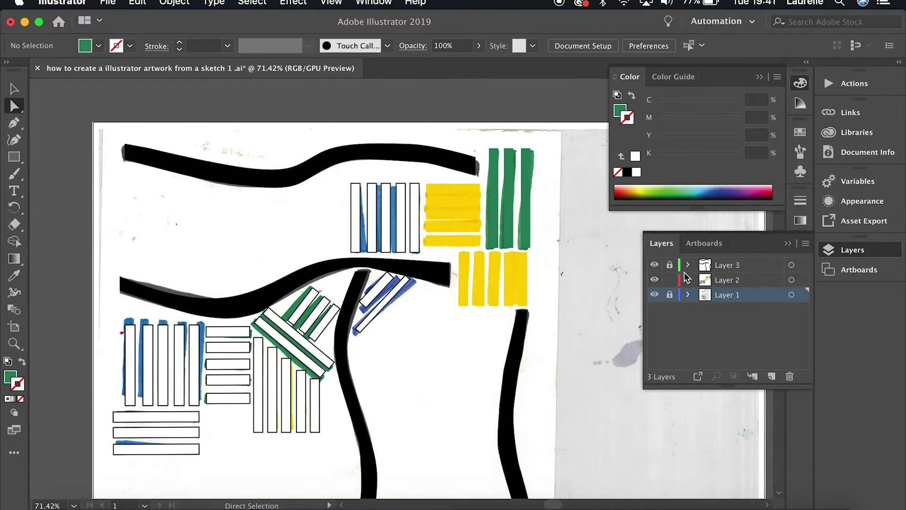
left_click(394, 209)
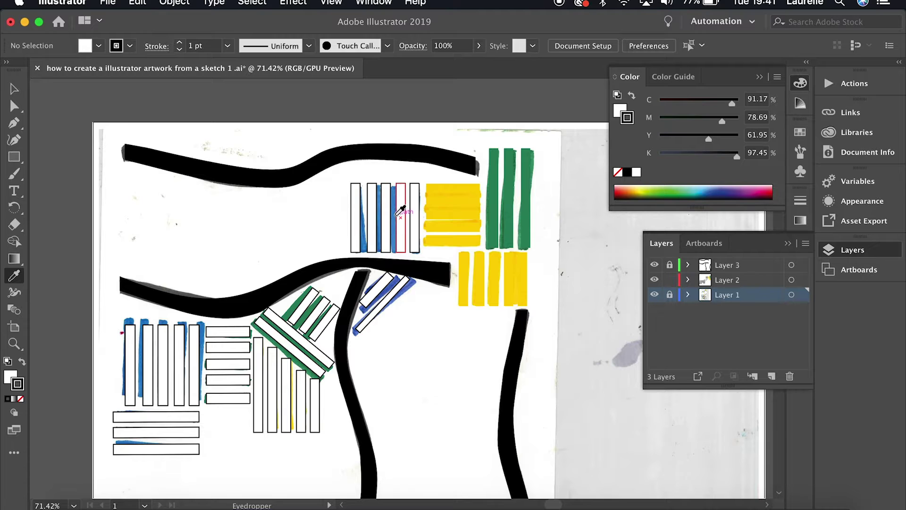
scroll(394, 216, "up", 5)
left_click(395, 215)
scroll(394, 217, "down", 8)
left_click(98, 46)
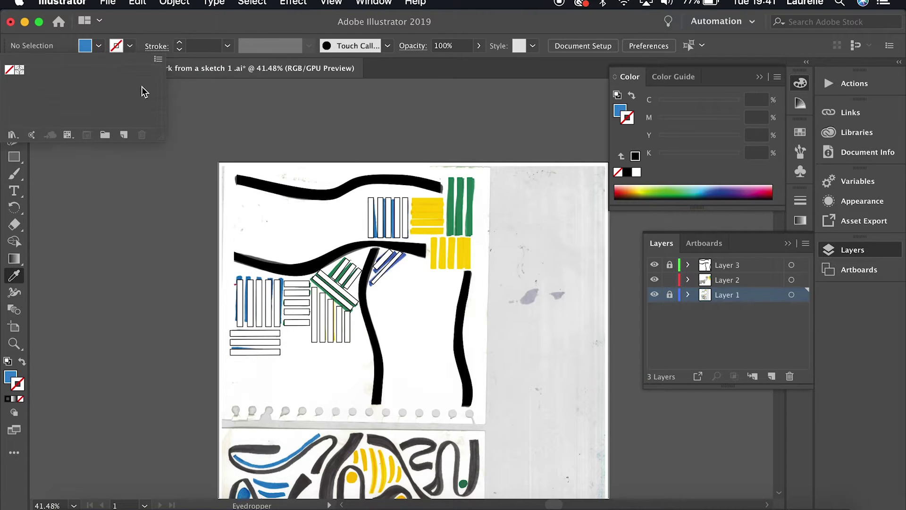
double_click(10, 378)
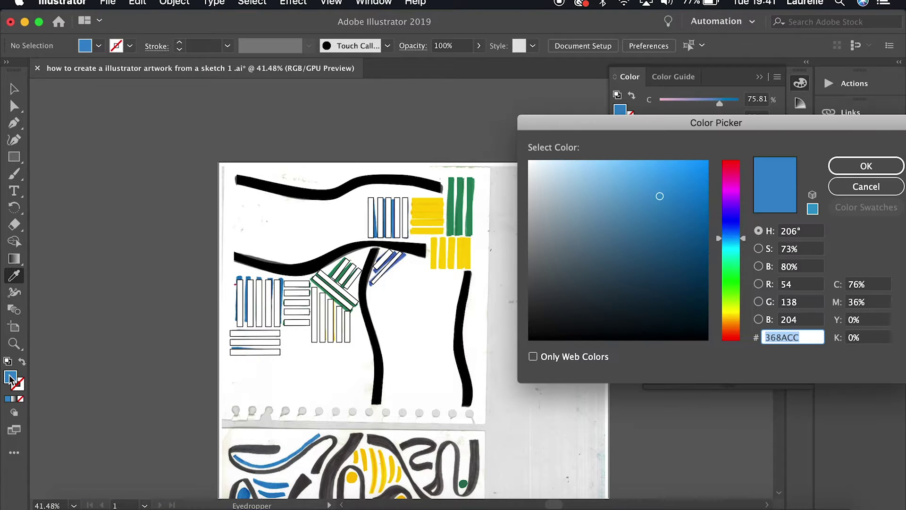
left_click(866, 166)
Fill the upper group of five vertical bars beside the yellow horizontal bars with blue 368ACC.
key("v")
left_click(401, 221)
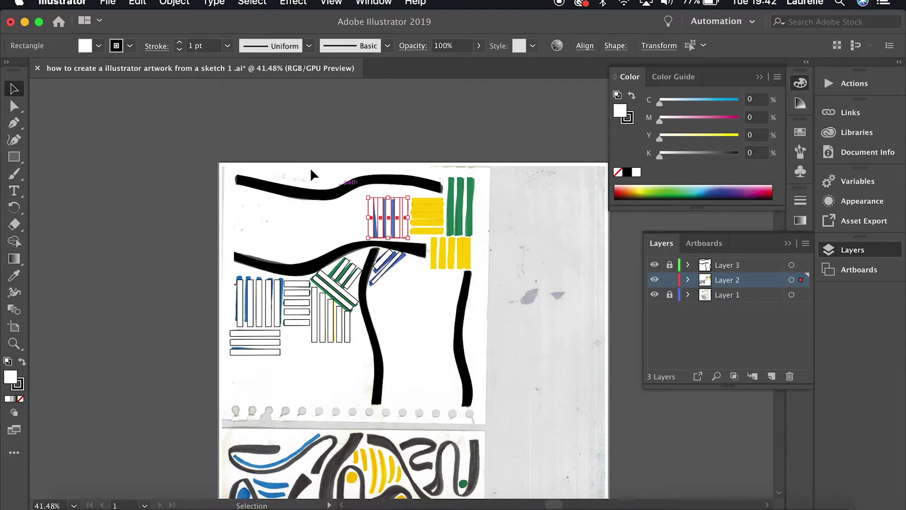
double_click(10, 377)
left_click(867, 166)
Fill the two diagonal bars beside the central black wavy line with 368ACC and remove their stroke.
left_click(399, 283)
left_click(383, 256)
double_click(14, 377)
type("368ACC")
left_click(892, 164)
left_click(130, 45)
left_click(8, 71)
left_click(349, 221)
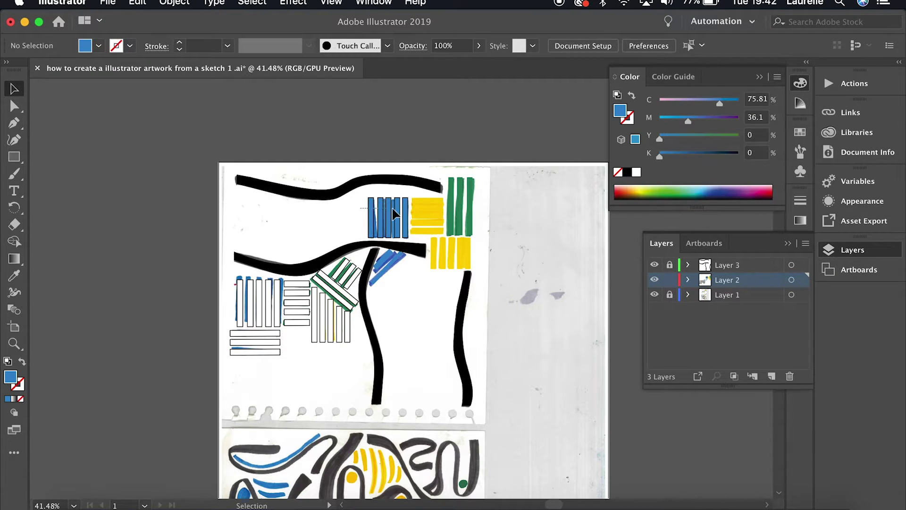
Remove the stroke from the upper group of five blue vertical bars.
left_click_drag(392, 209, 409, 209)
left_click(129, 46)
left_click(8, 72)
left_click(420, 298)
left_click(421, 302)
Fill the lower-left group of vertical bars with 368ACC and remove their stroke.
left_click(271, 302)
double_click(12, 378)
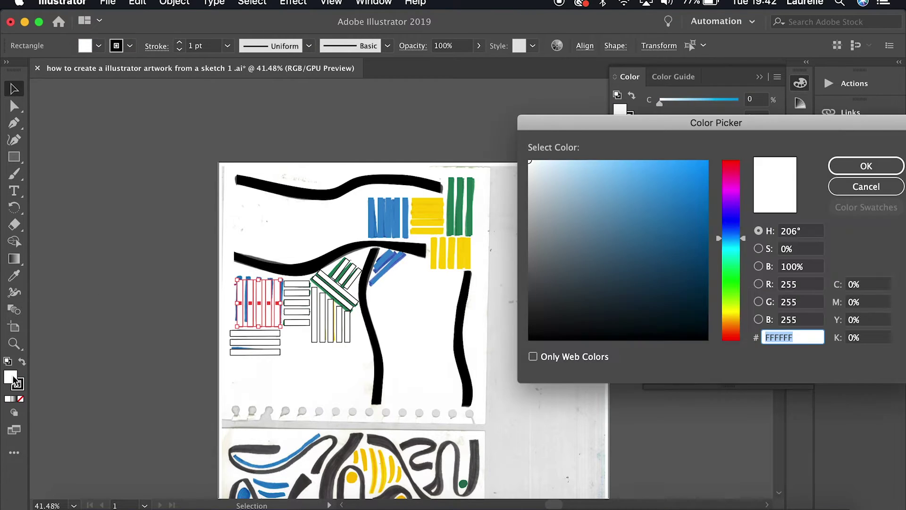
key("super+v")
key("Return")
left_click(130, 46)
left_click(8, 72)
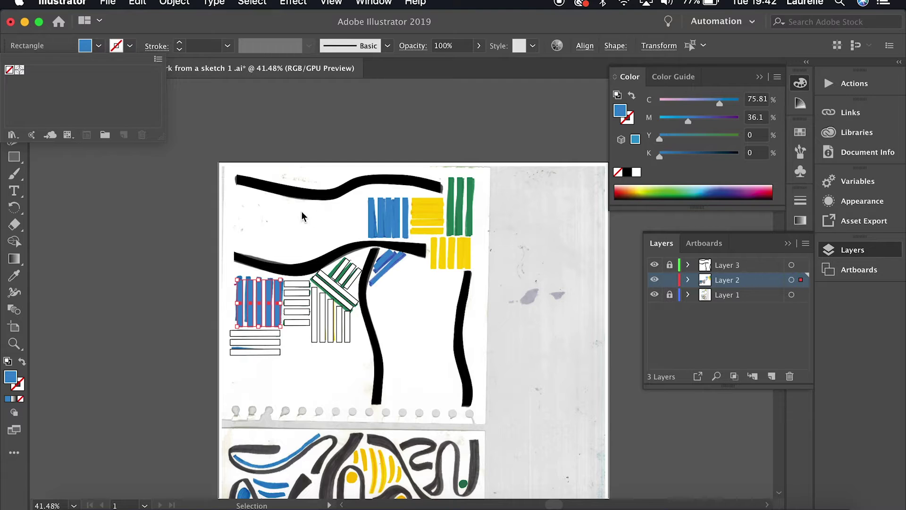
left_click(312, 228)
left_click(307, 385)
Fill the three long horizontal bars below the blue vertical bars with 368ACC and remove their stroke.
scroll(268, 380, "up", 3)
left_click(267, 334)
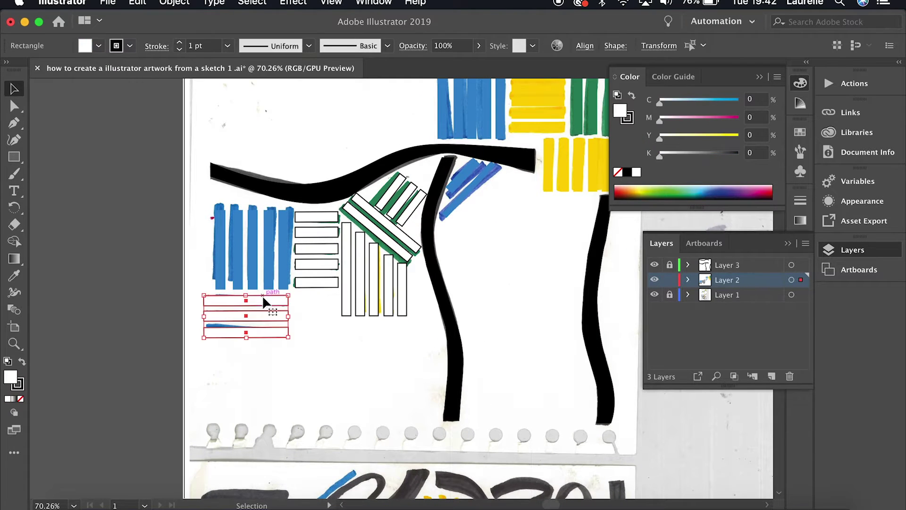
double_click(10, 380)
key("ctrl+v")
key("Return")
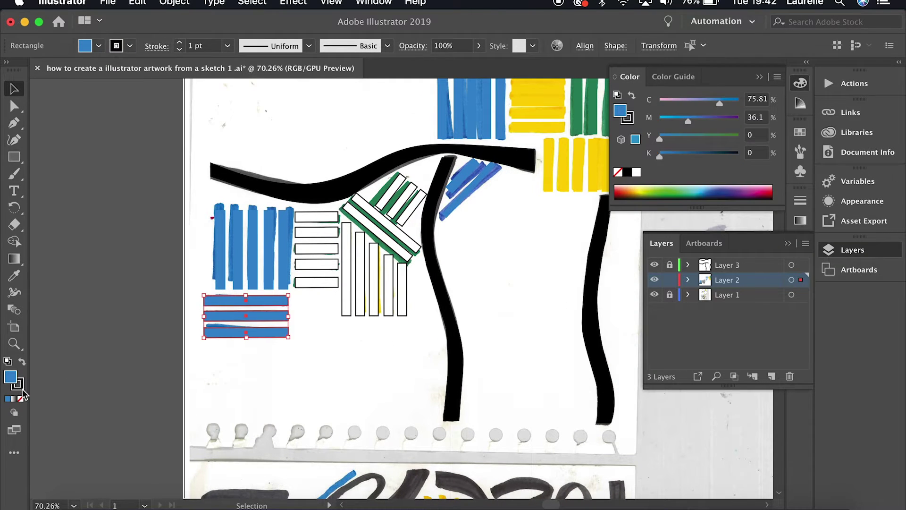
left_click(22, 387)
left_click(20, 399)
left_click(324, 394)
Copy the fill's hex code FED104 from the leftmost yellow vertical bar.
scroll(420, 321, "right", 4)
scroll(420, 321, "up", 2)
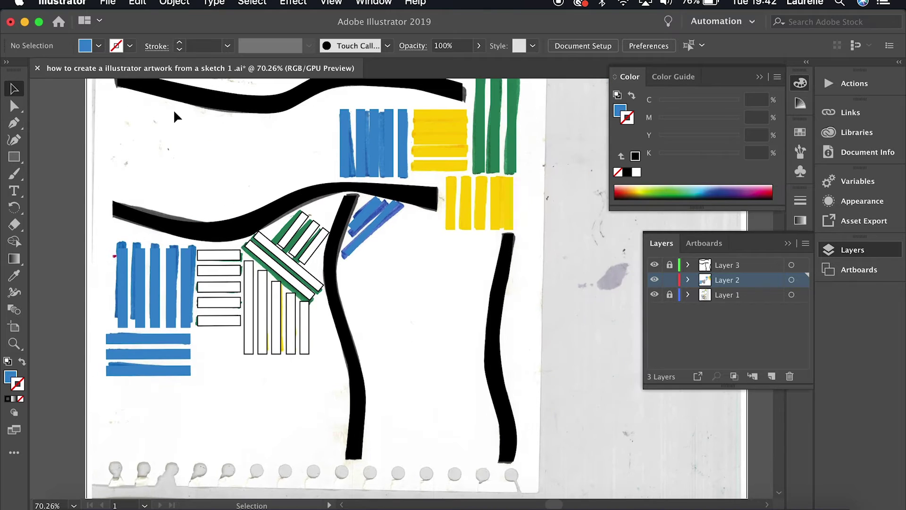
left_click(455, 204)
double_click(10, 376)
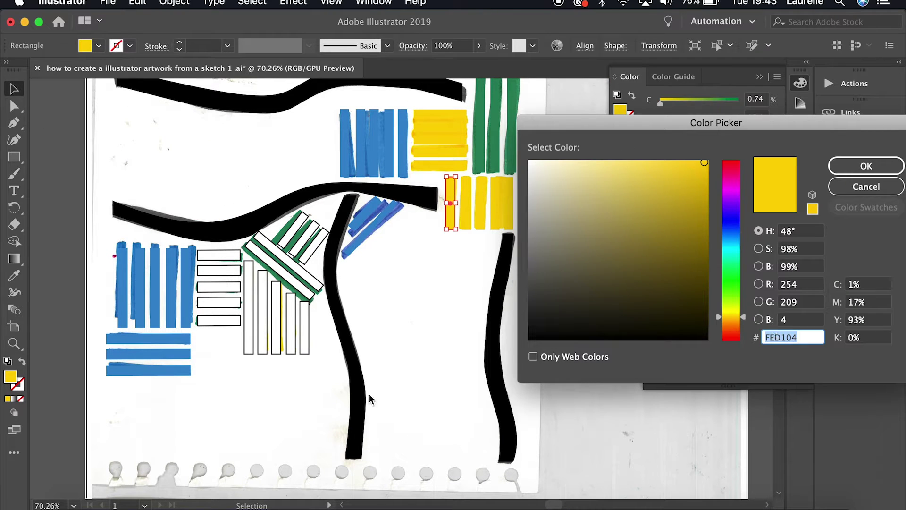
left_click(869, 187)
Fill the five unfilled vertical bars of descending height with yellow FED104 and remove their stroke.
left_click_drag(320, 370, 249, 331)
double_click(9, 380)
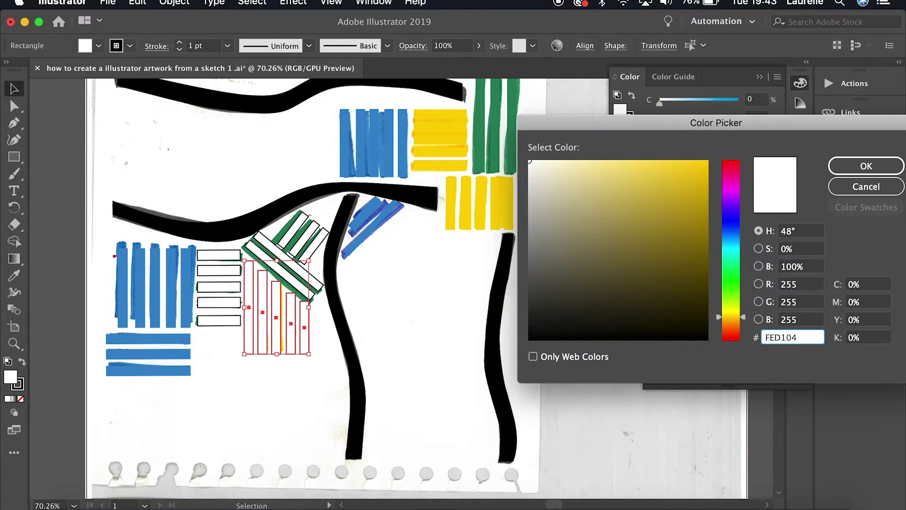
type("FED104")
key("Return")
left_click(370, 315)
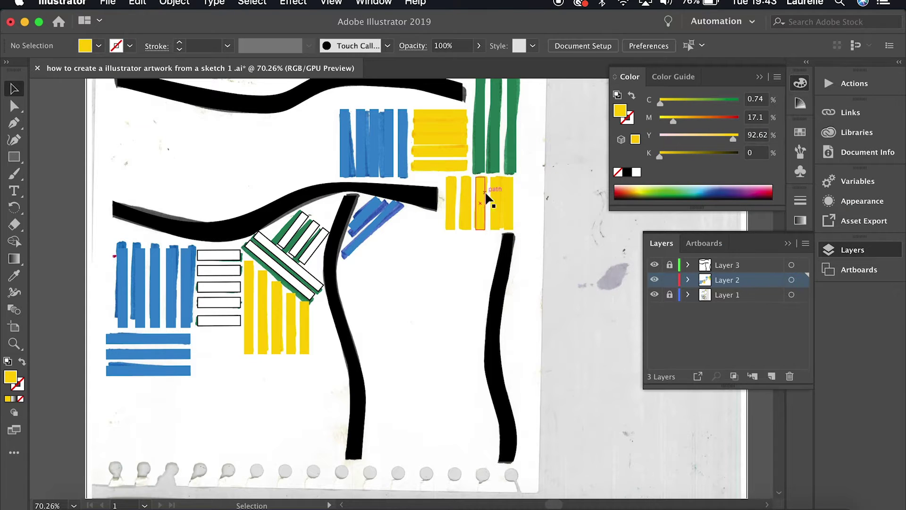
Copy the fill's hex code from the leftmost tall green vertical bar.
left_click(479, 124)
double_click(11, 376)
left_click(870, 187)
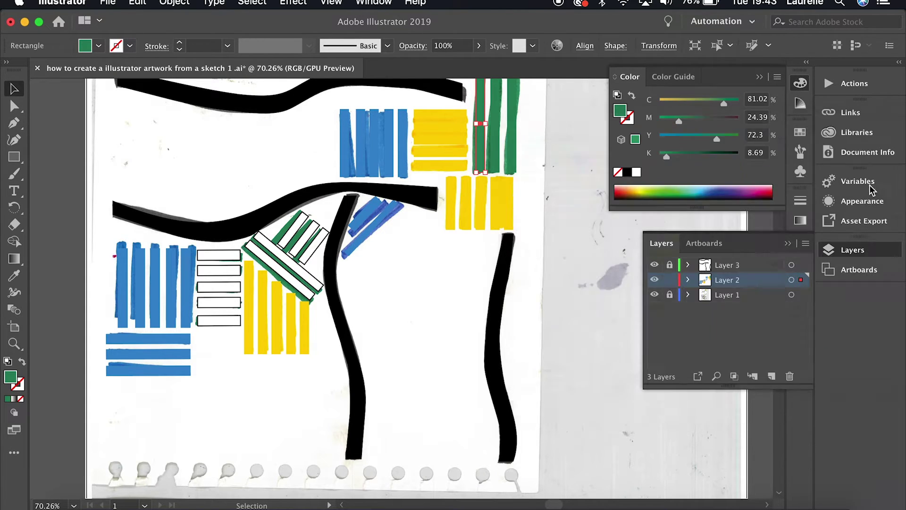
Fill the five unfilled diagonal bars with the copied green and remove their stroke.
left_click(312, 259)
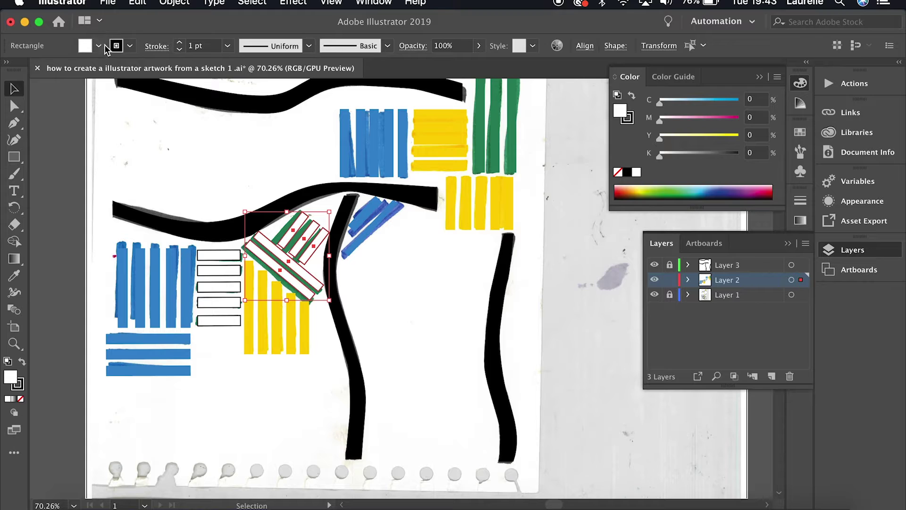
double_click(10, 376)
type("29855B")
left_click(881, 168)
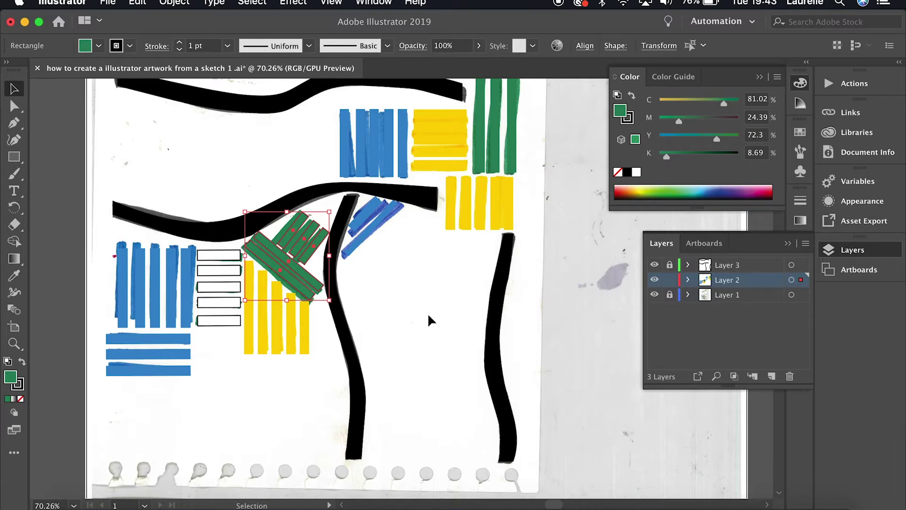
left_click(131, 46)
left_click(9, 70)
left_click(216, 348)
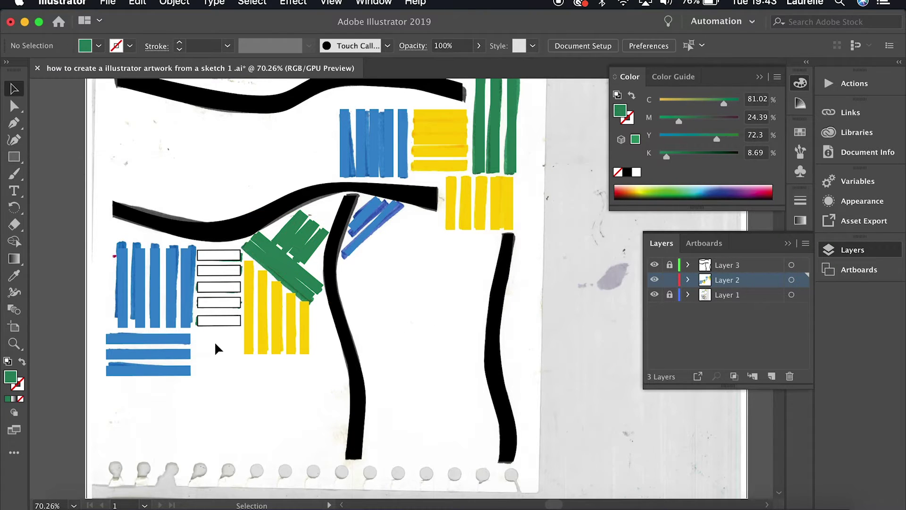
Fill the five short horizontal bars with the same green and remove their stroke.
left_click(218, 257)
double_click(11, 376)
type("29855E")
left_click(840, 169)
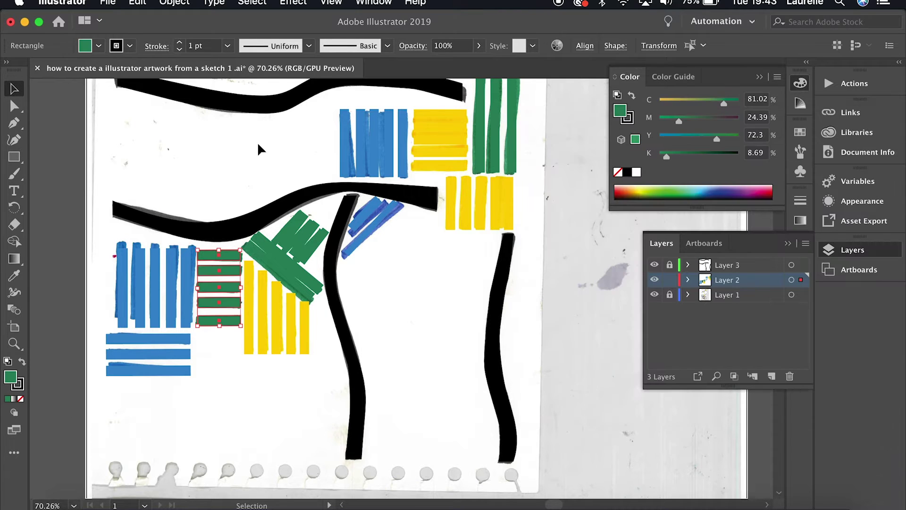
left_click(130, 46)
left_click(9, 69)
left_click(415, 257)
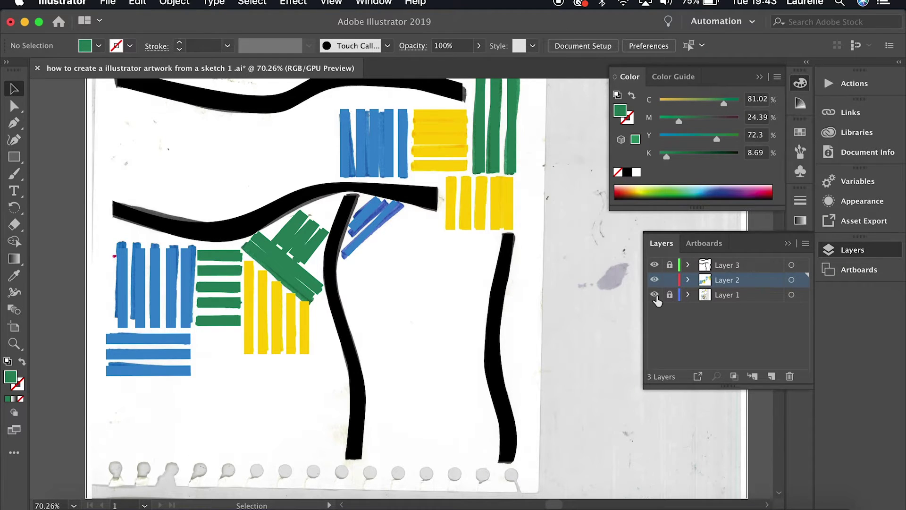
Hide Layer 1 with the scanned sketch and unlock Layer 3 with the black wavy shapes.
left_click(654, 294)
key("super+0")
scroll(223, 137, "right", 2)
scroll(223, 137, "down", 1)
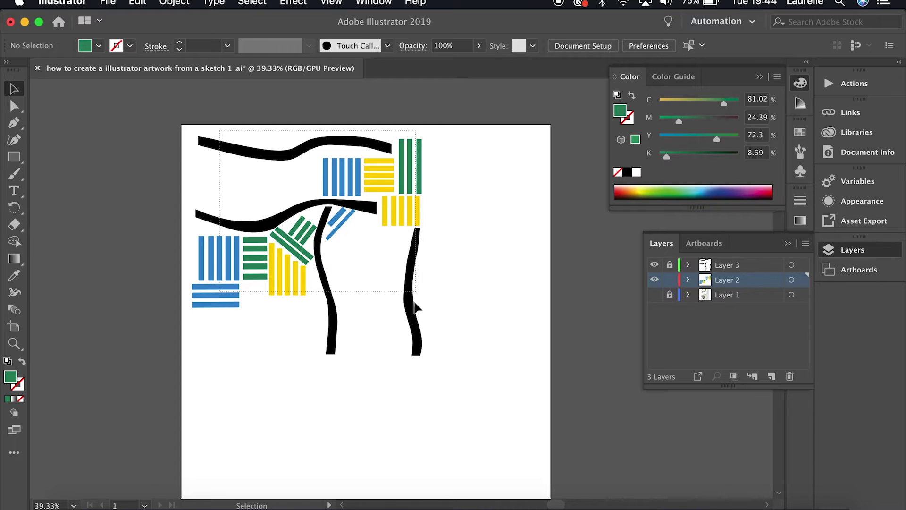
left_click_drag(415, 307, 201, 130)
left_click(670, 265)
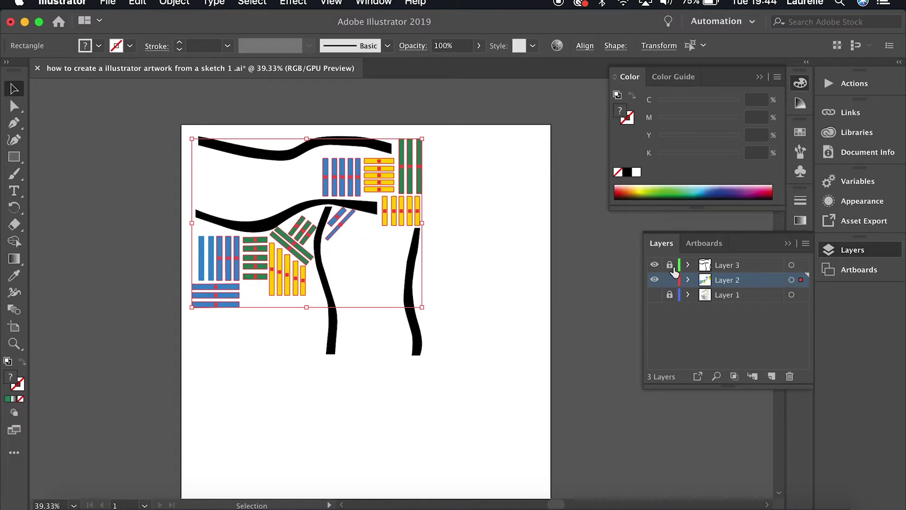
left_click(462, 324)
Toggle the visibility of Layer 3 and Layer 2 to check the wavy shapes and bars separately.
left_click(653, 265)
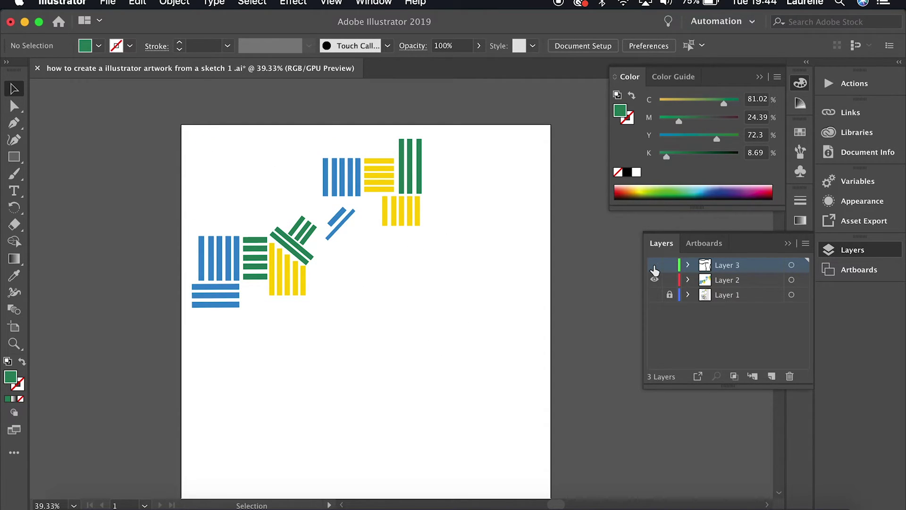
left_click(654, 265)
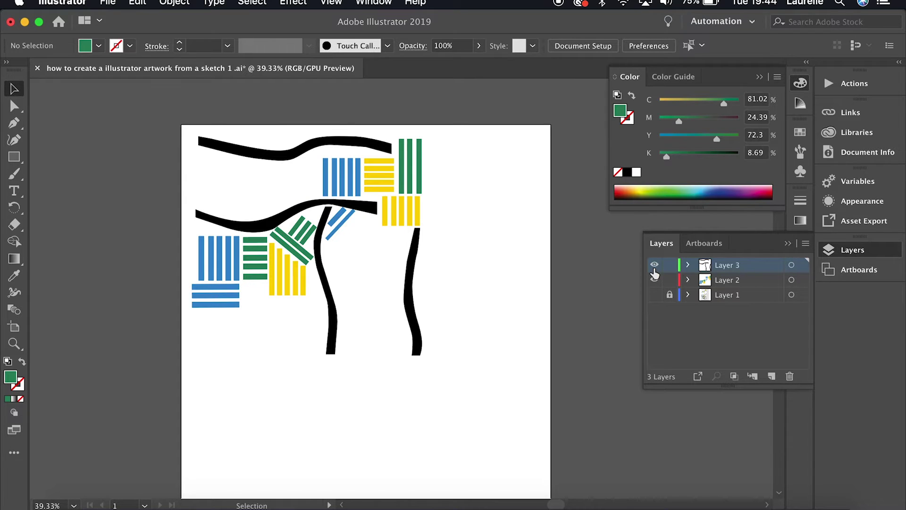
left_click(654, 279)
left_click(654, 279)
Select all the traced shapes and export them to the Desktop as Deoyn print 1.png at 300 ppi with a transparent background.
left_click_drag(204, 144, 212, 139)
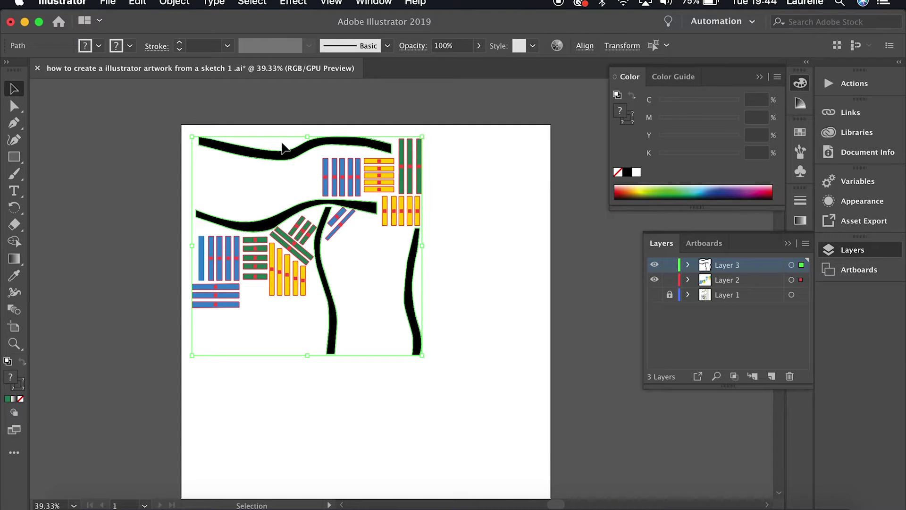
left_click(107, 4)
mouse_move(182, 232)
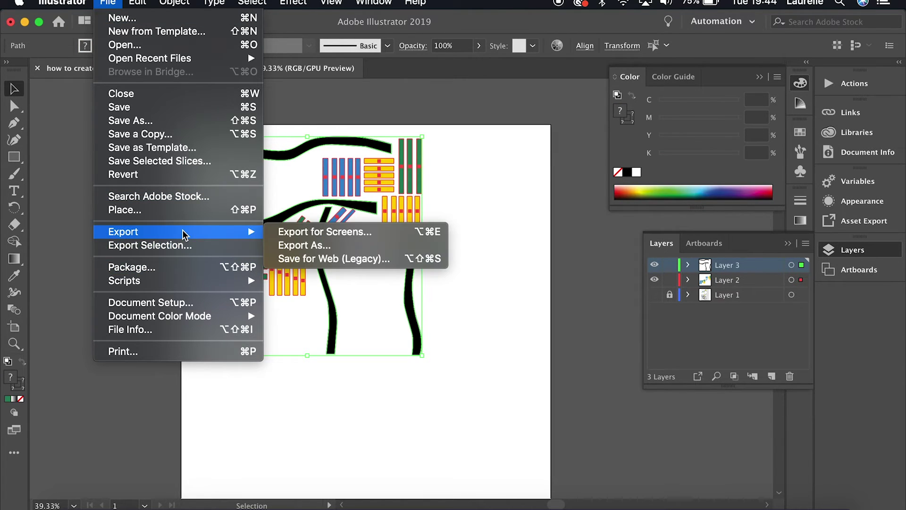
left_click(310, 244)
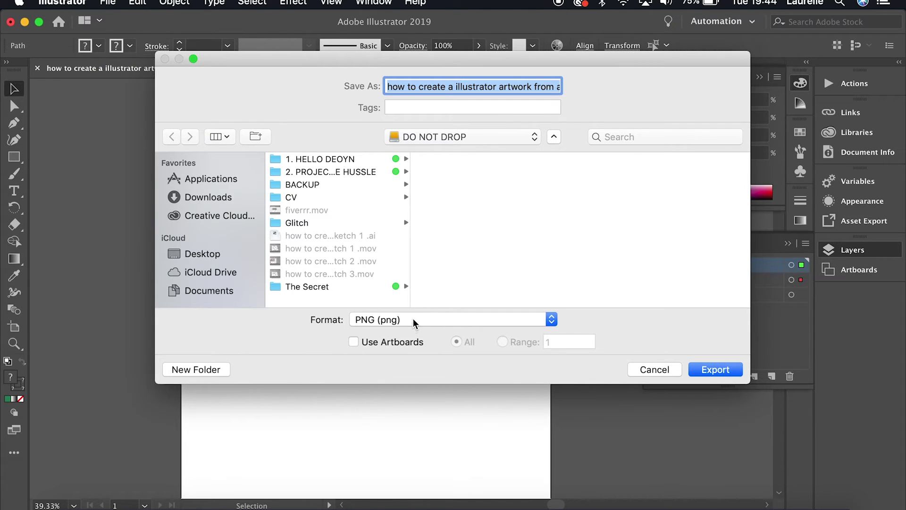
key("BackSpace")
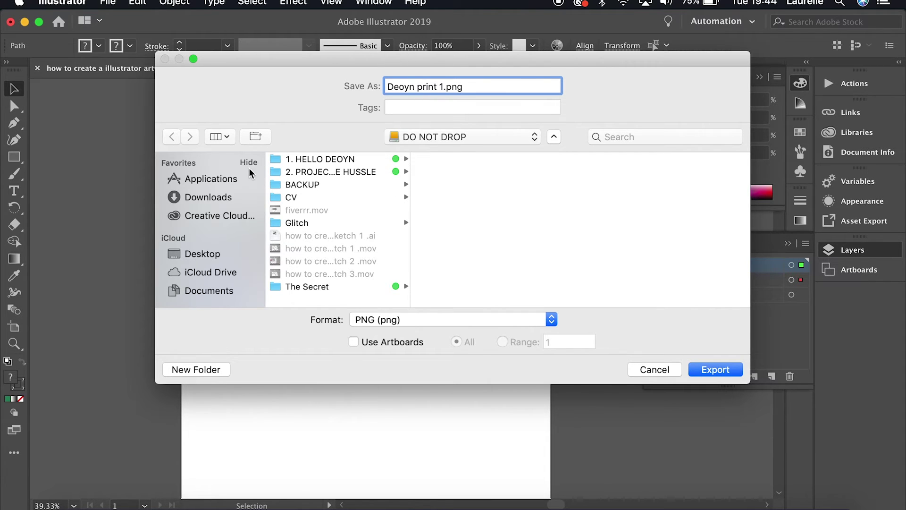
left_click(203, 255)
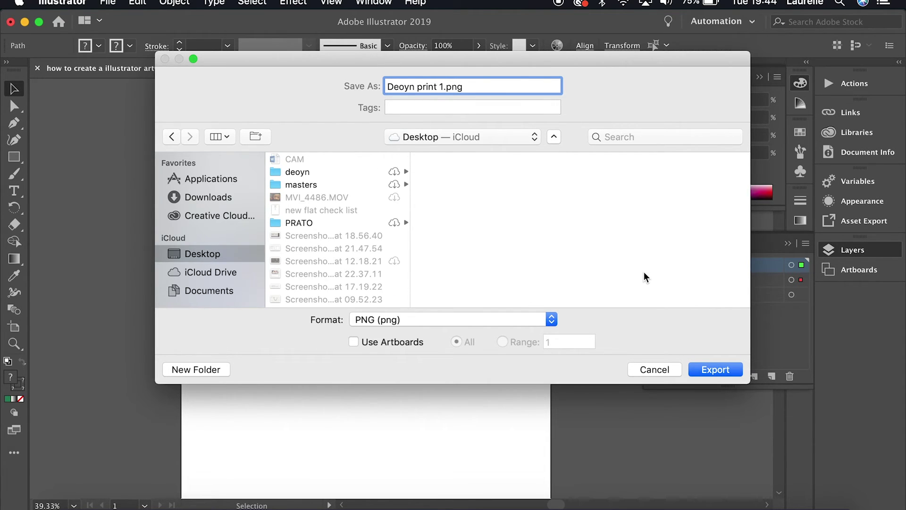
key("Return")
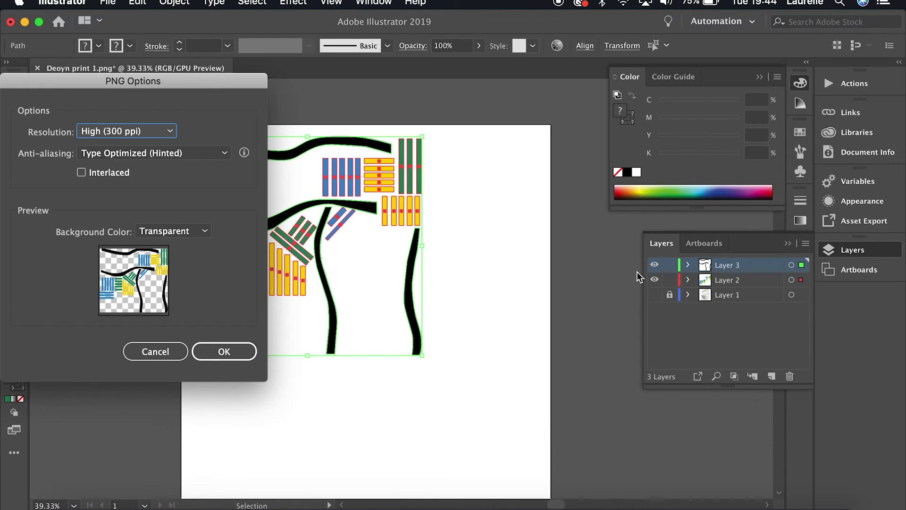
left_click(222, 356)
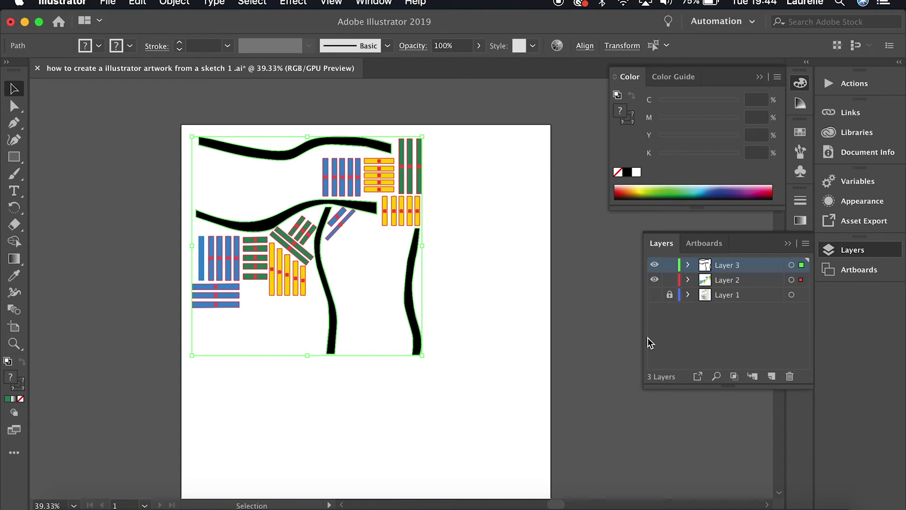
Compare the scanned sketch with the vector artwork by switching the three layers' visibility, ending with only Layer 1 hidden.
left_click(654, 265)
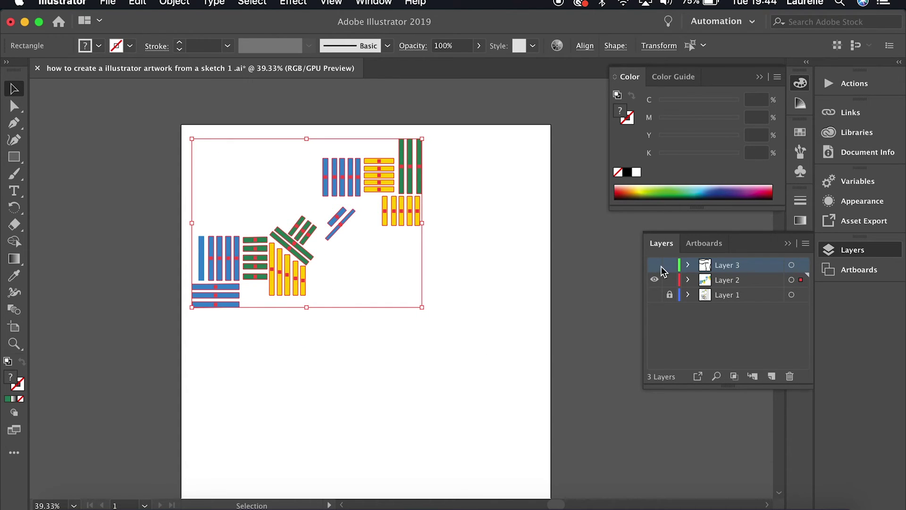
left_click(655, 280)
left_click(654, 294)
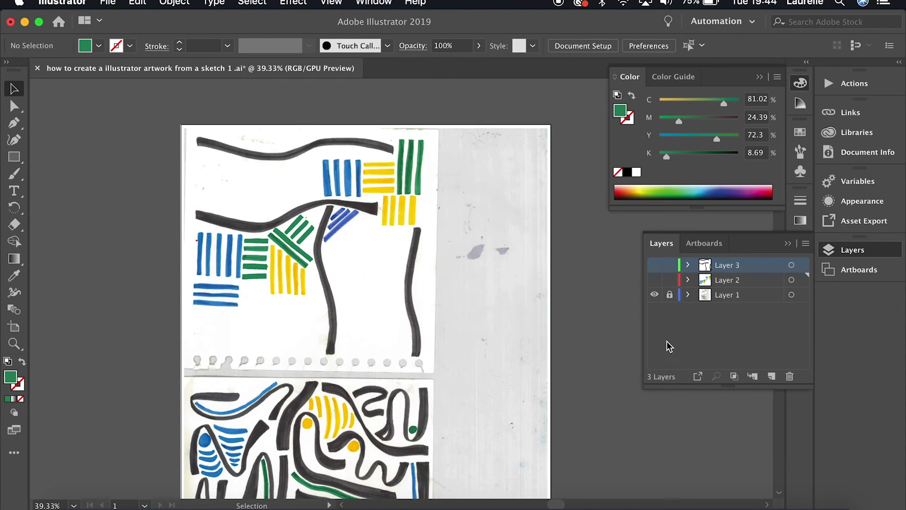
left_click(654, 280)
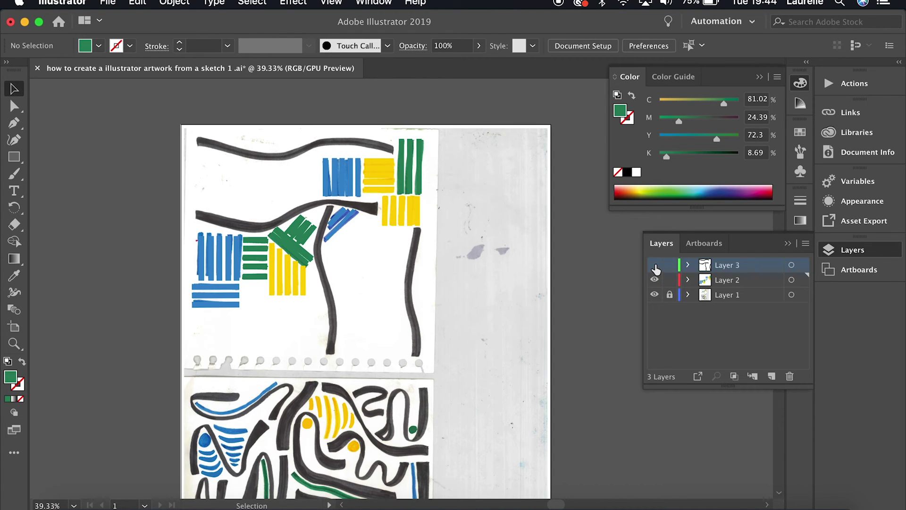
left_click(655, 264)
left_click(655, 294)
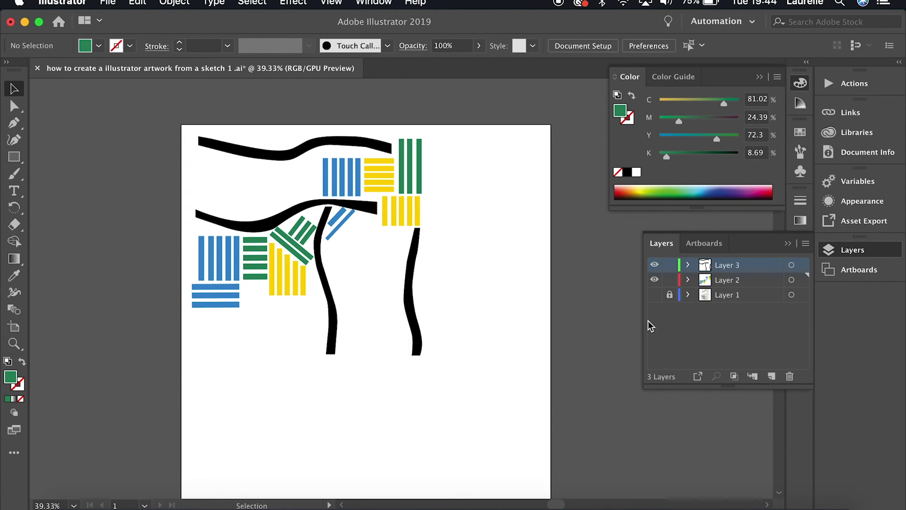
Switch to Finder and preview the exported Deoyn print 1.png in the Desktop folder.
left_click(78, 508)
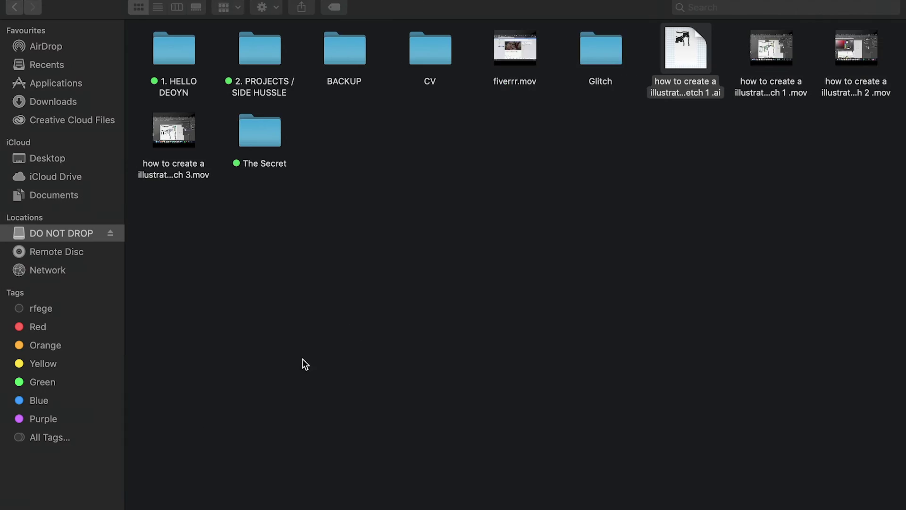
left_click(47, 158)
left_click(357, 63)
key("space")
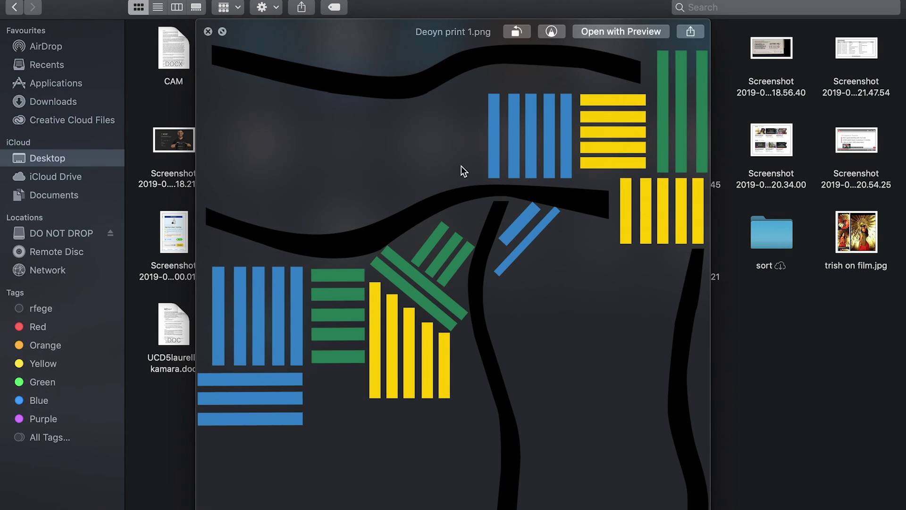
left_click_drag(357, 31, 326, 45)
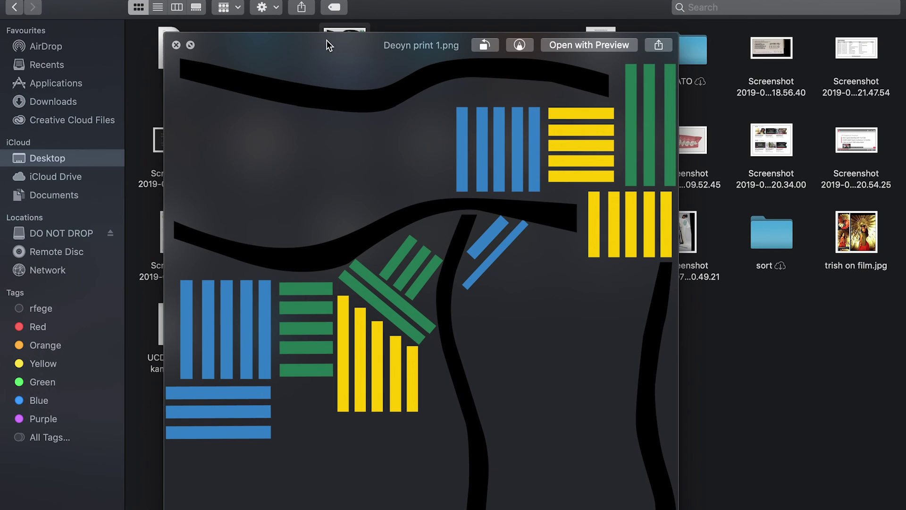
left_click(176, 45)
mouse_move(47, 1)
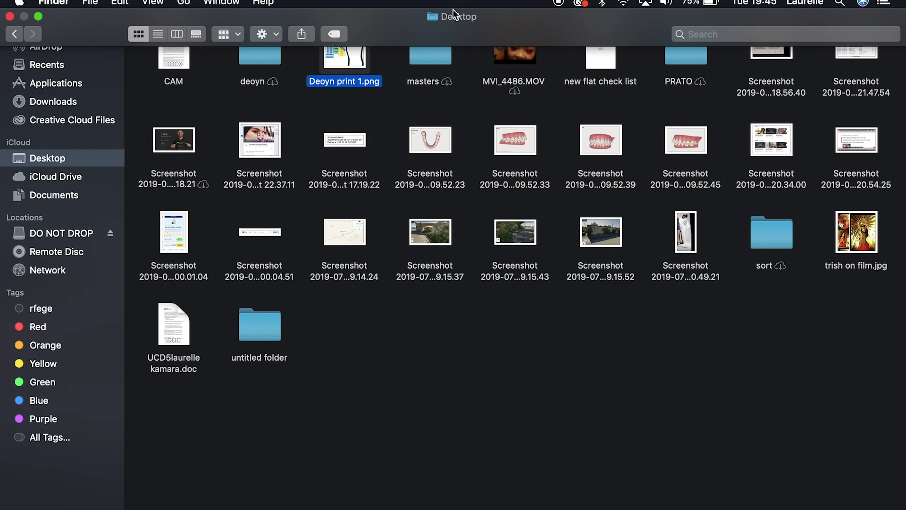